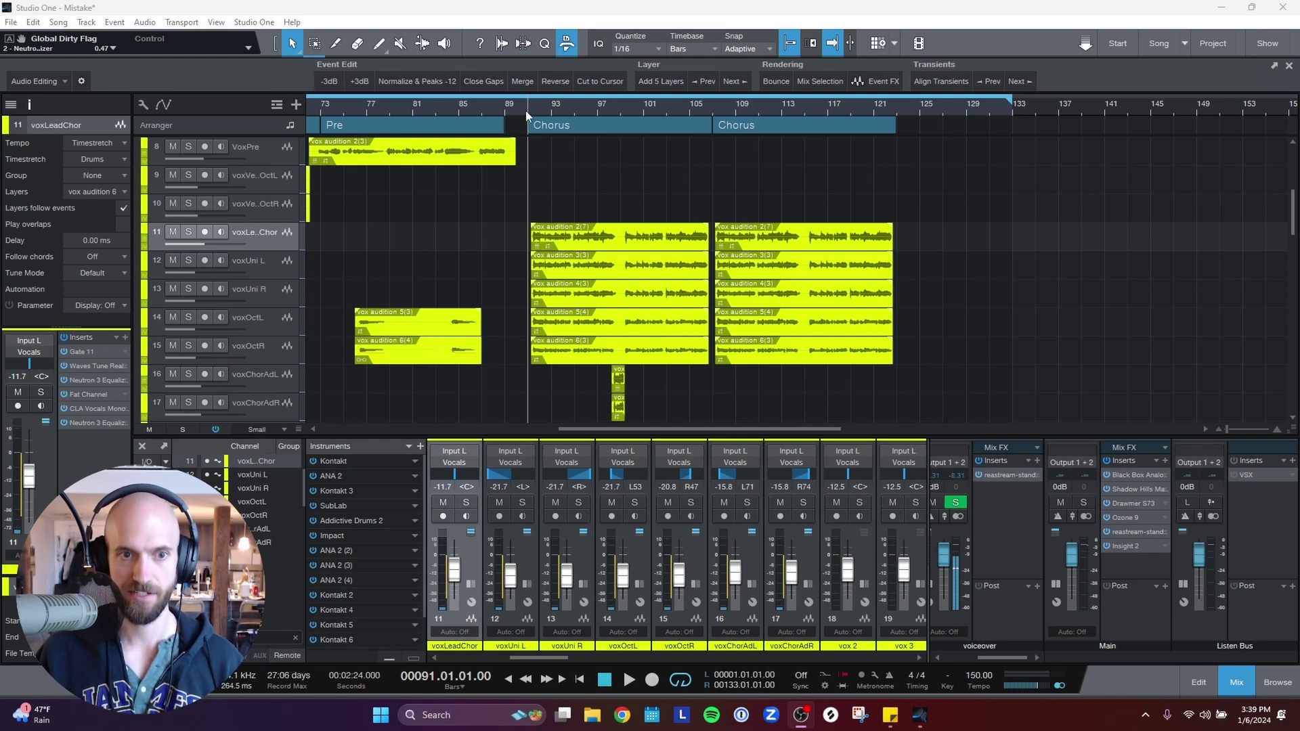
Step: Play the first chorus from bar 91 with all tracks audible, stopping around bar 99
key(space)
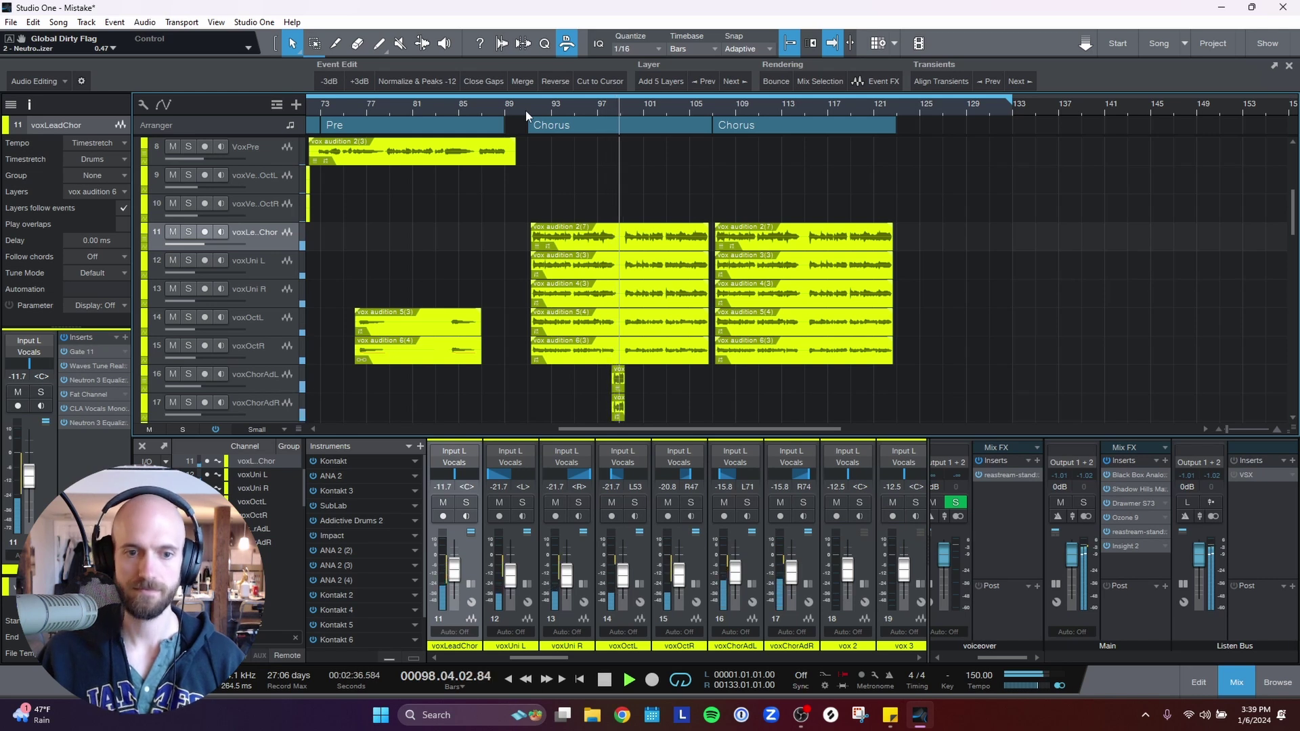
key(space)
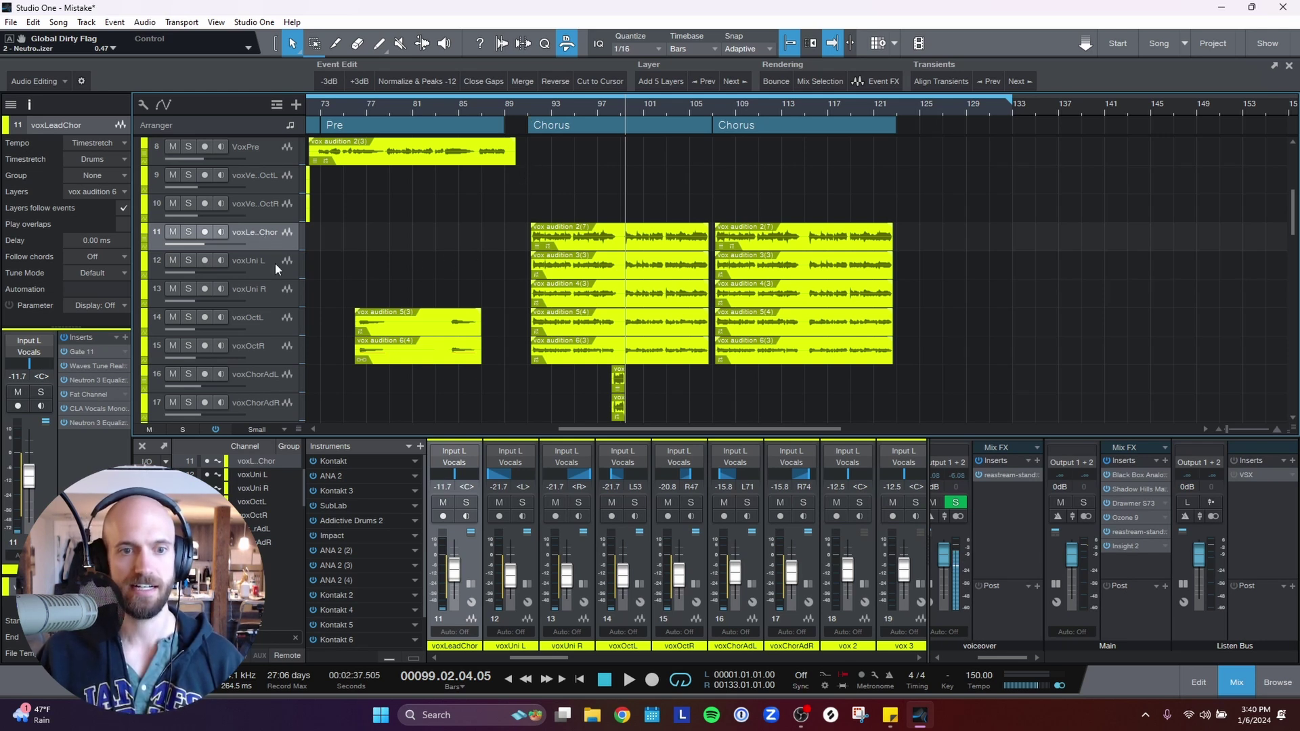
Step: Go through the chorus vocal tracks one by one from voxUni L to voxChorAdR, finishing on voxLeadChor
click(258, 265)
click(250, 292)
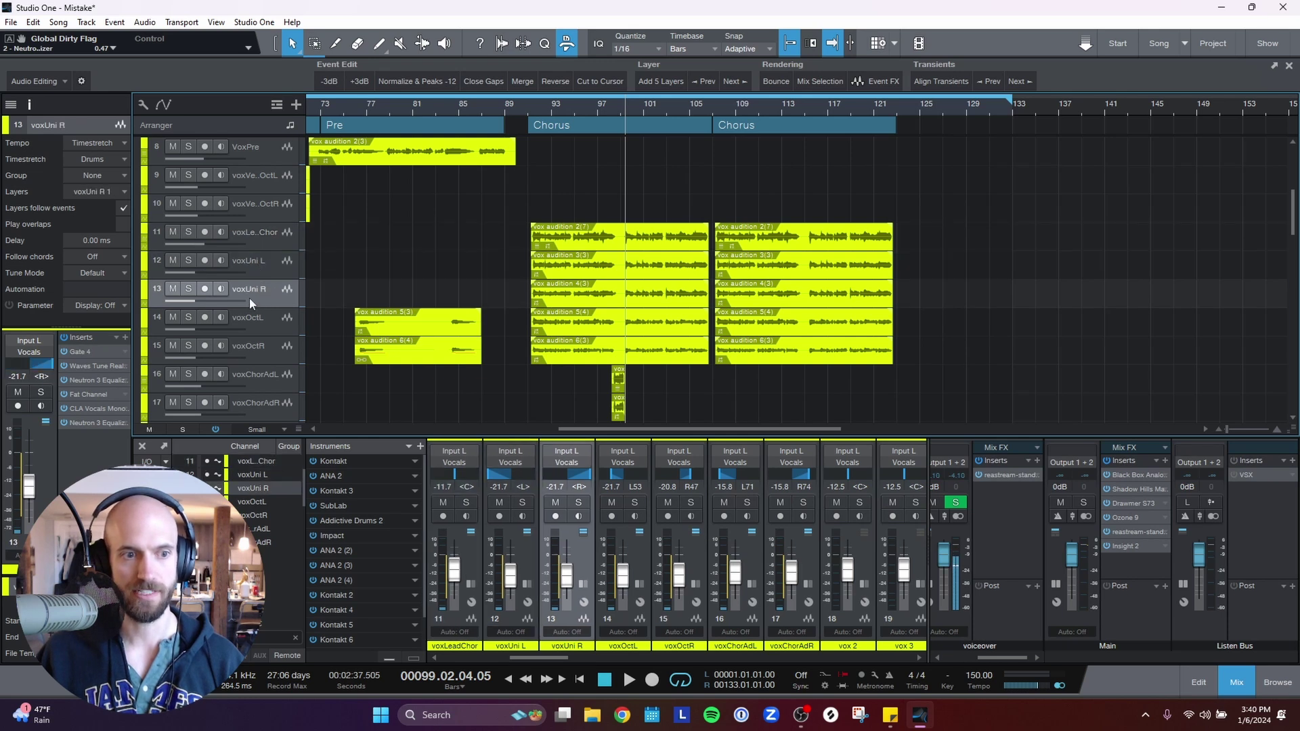
click(248, 325)
click(249, 348)
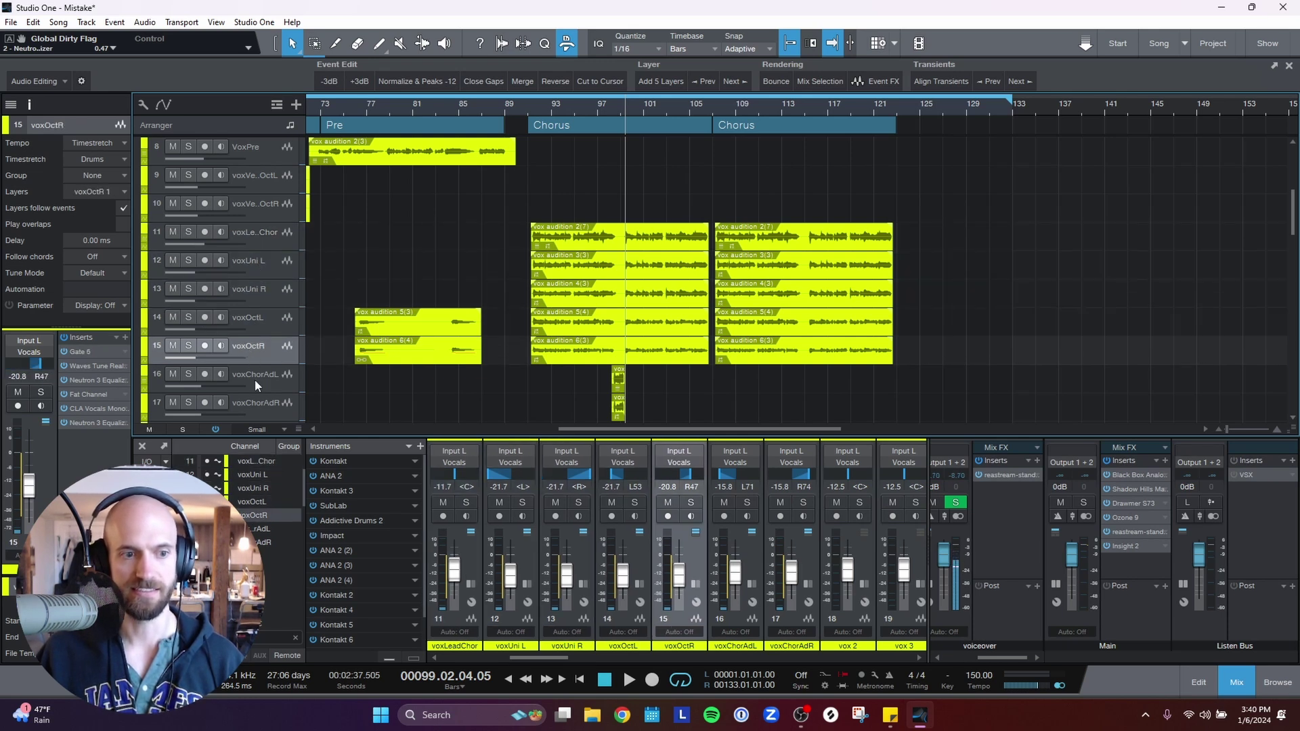
click(254, 380)
click(255, 402)
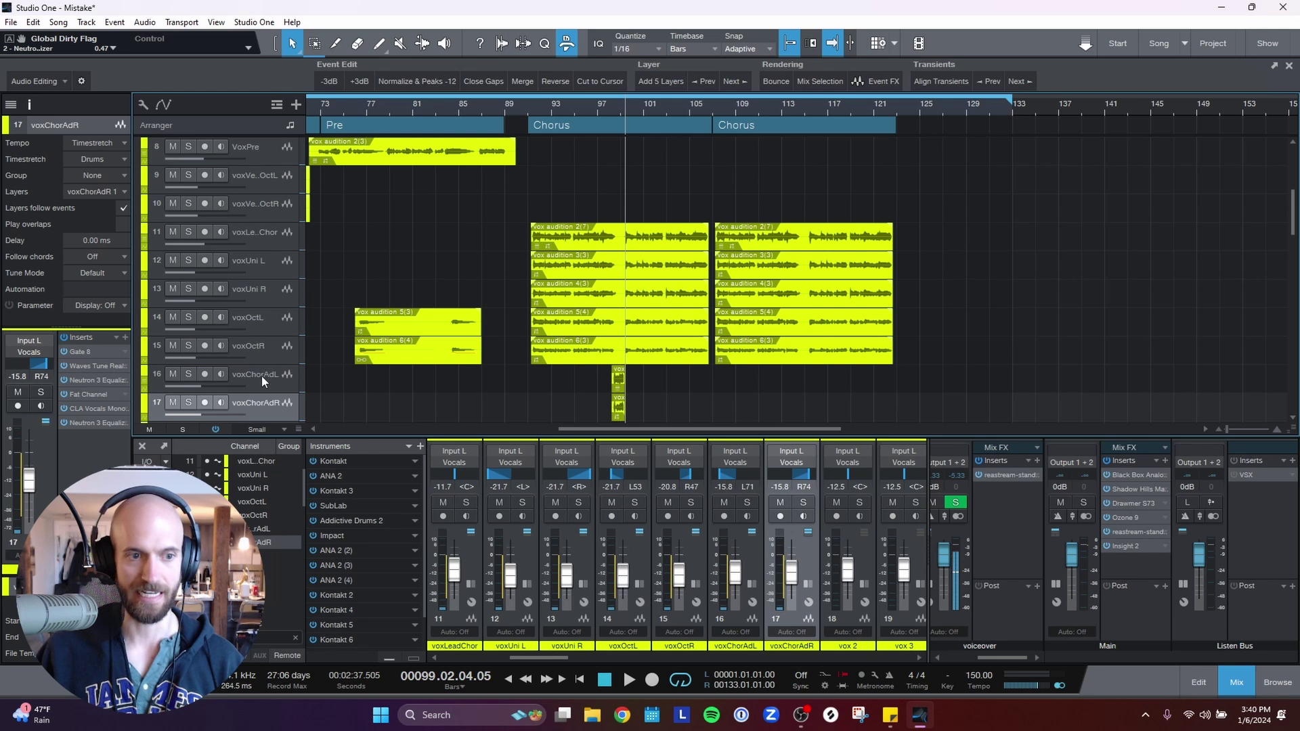
click(261, 376)
click(264, 405)
click(266, 373)
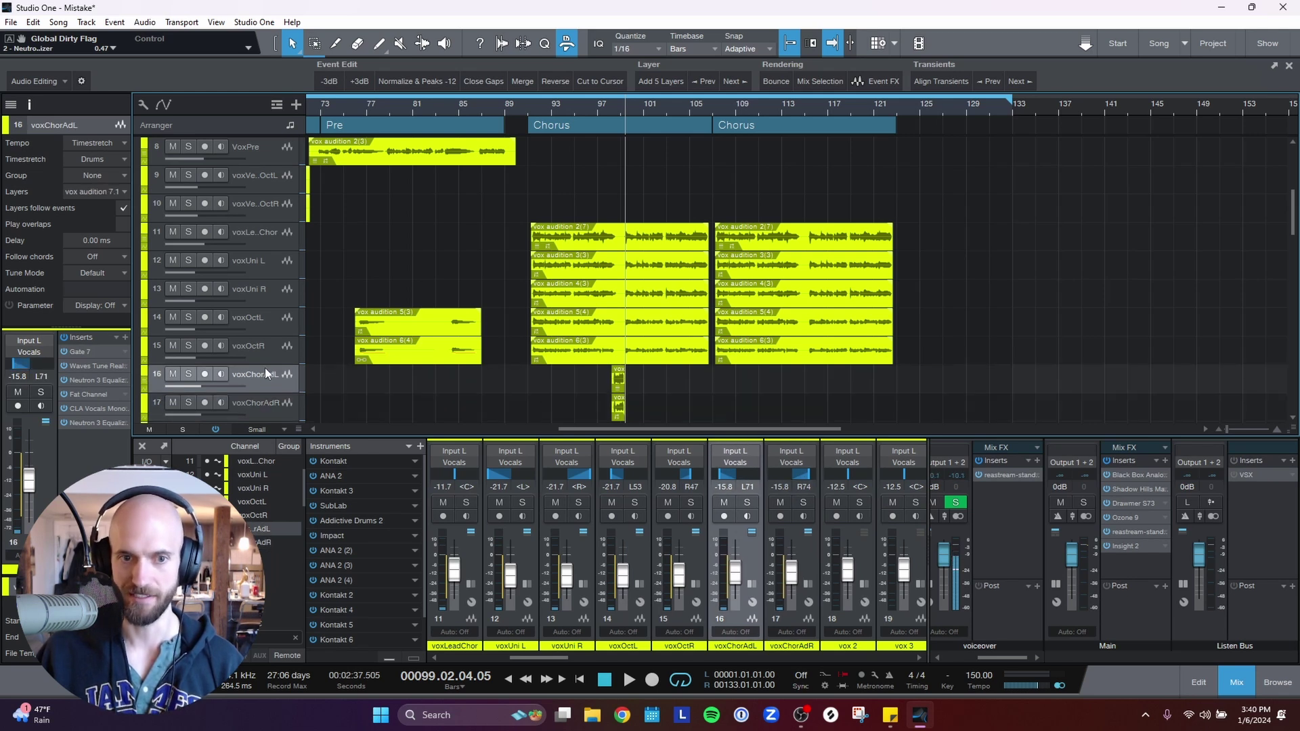
click(250, 235)
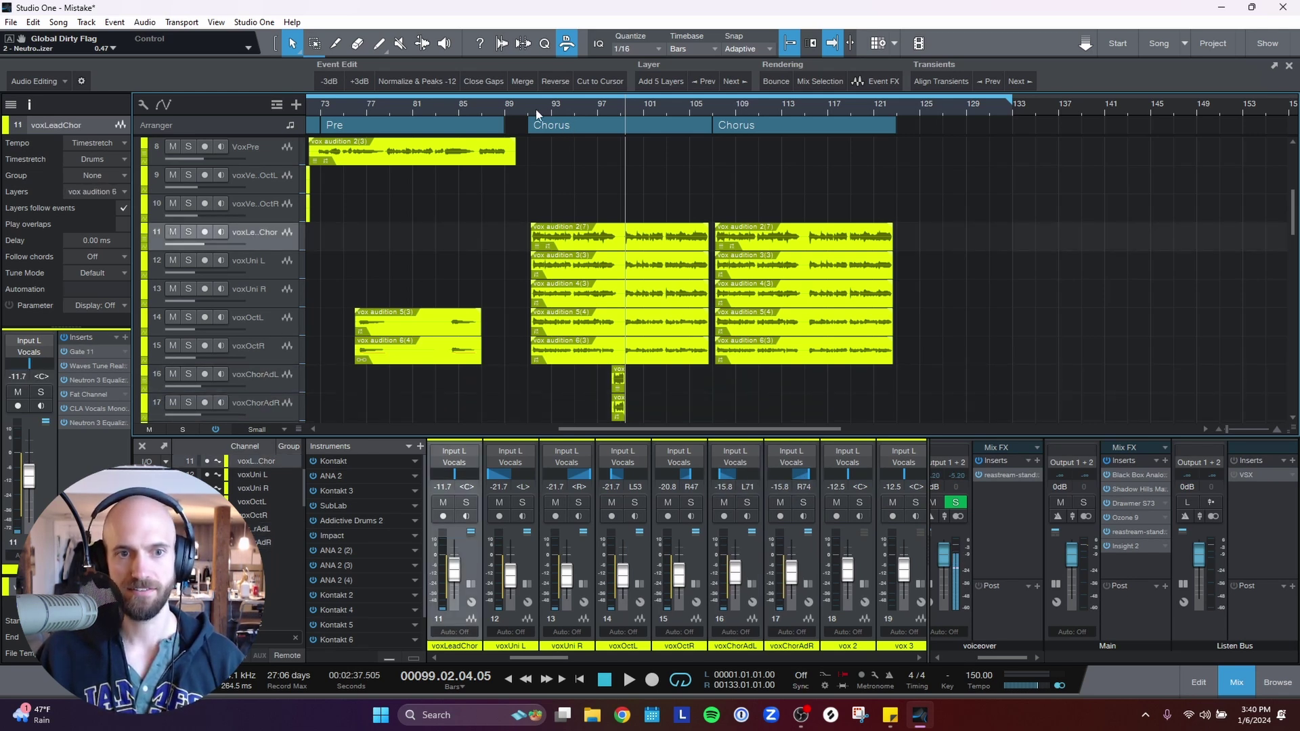
Step: Solo the voxLeadChor track, play the start of the first chorus, and remove the solo
click(532, 108)
click(188, 231)
key(space)
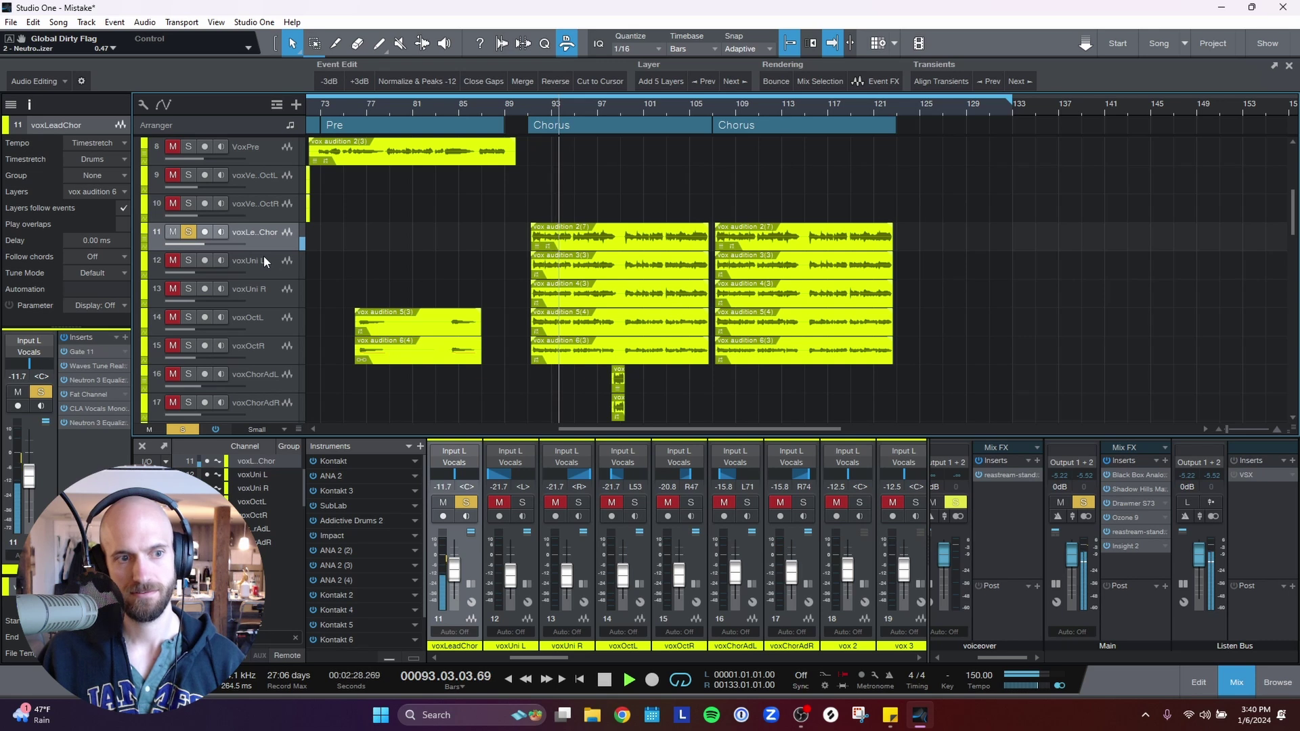
key(space)
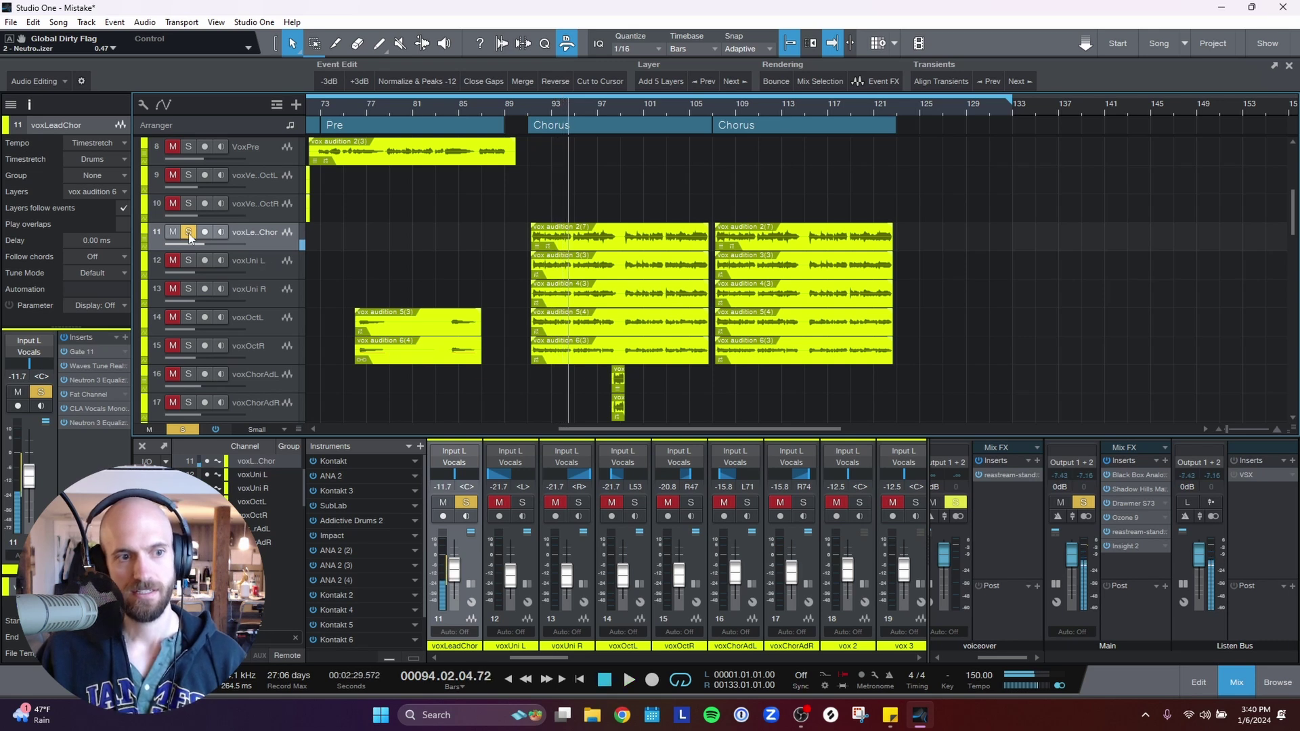
click(188, 233)
Step: Check the panning of voxUni L and voxUni R, solo both tracks, and play them from the start of the first chorus
click(250, 262)
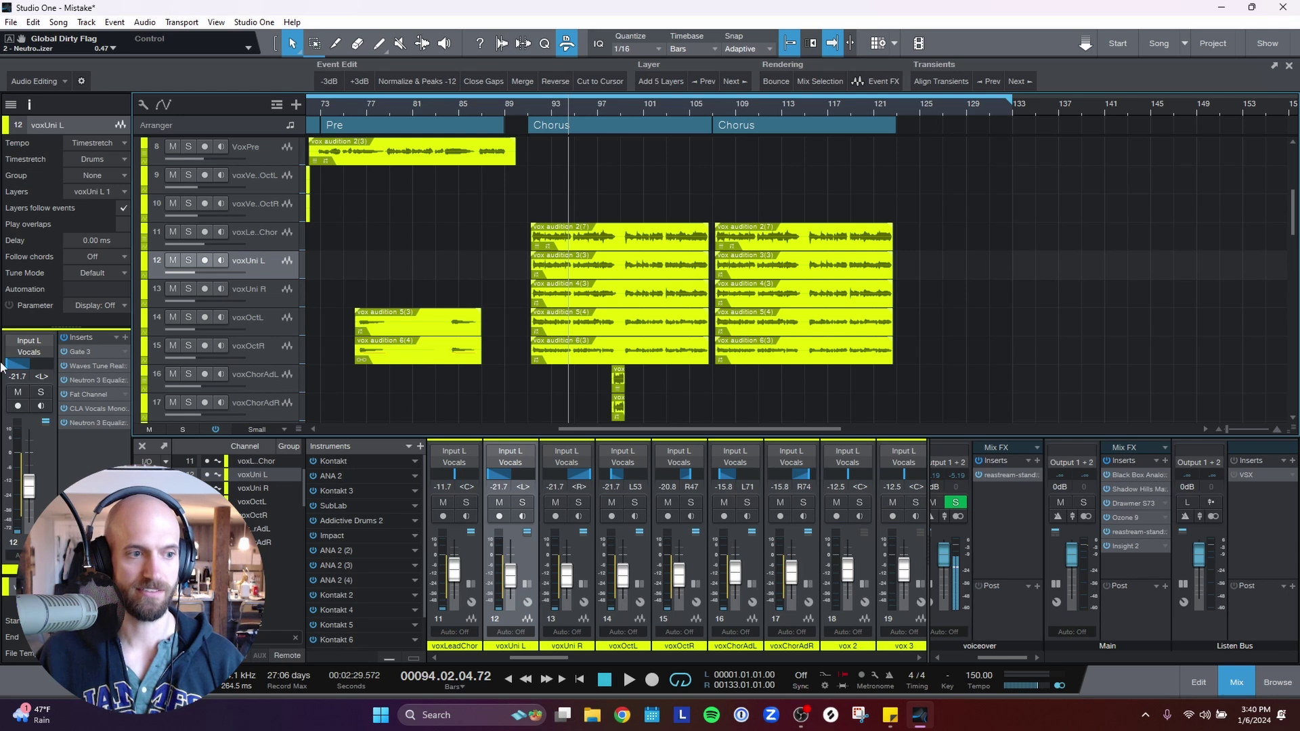
click(261, 290)
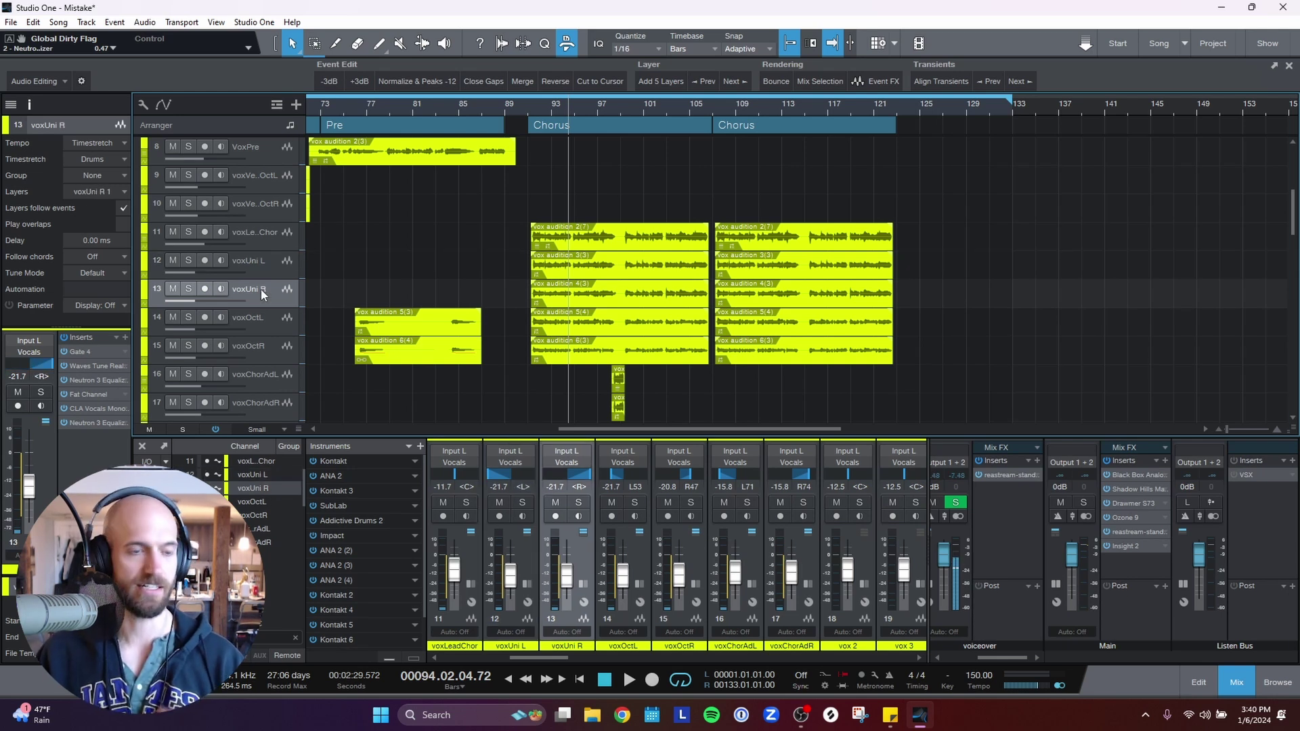
click(188, 262)
click(190, 288)
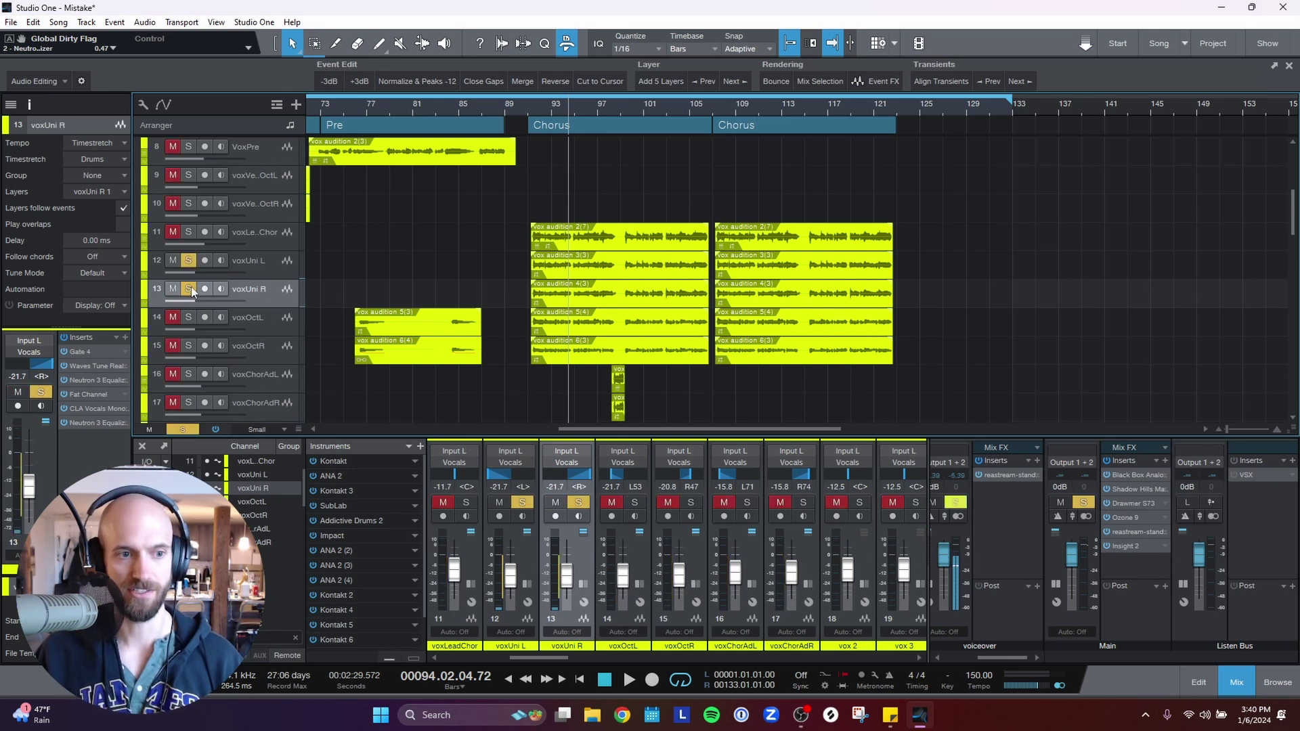
click(536, 110)
key(space)
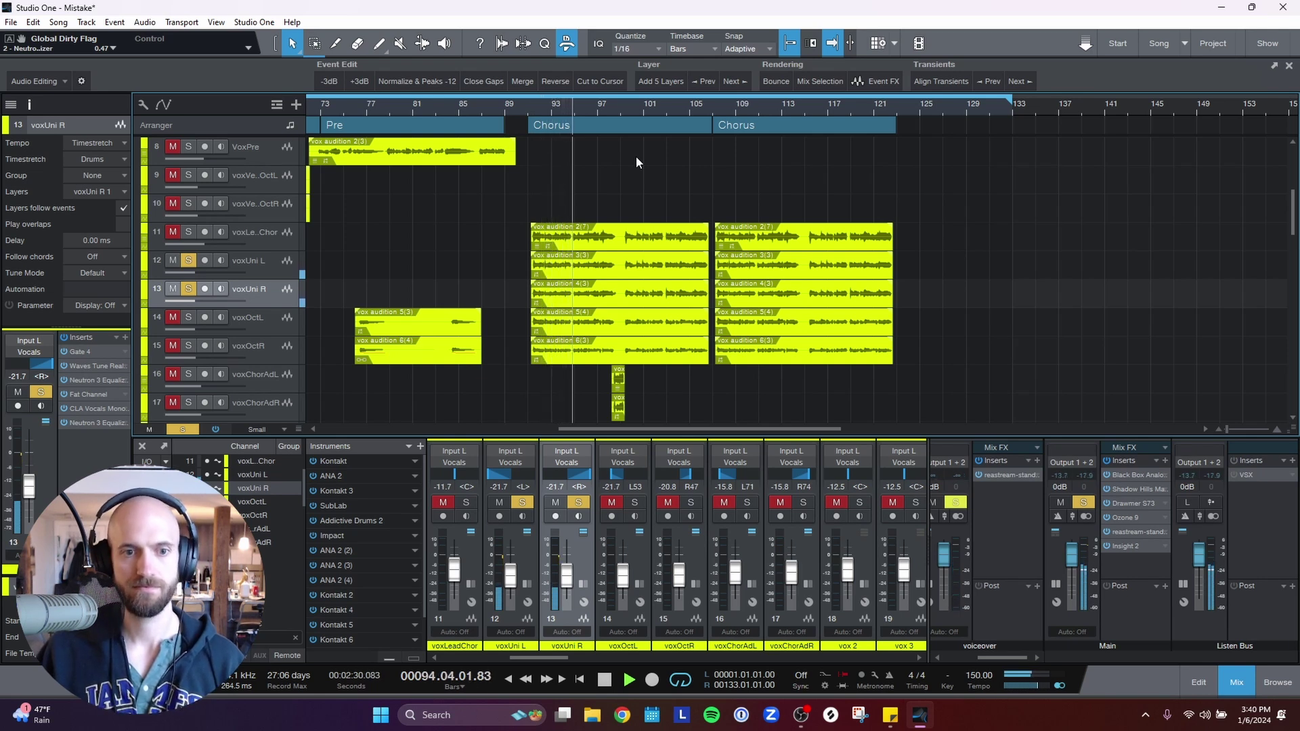
key(space)
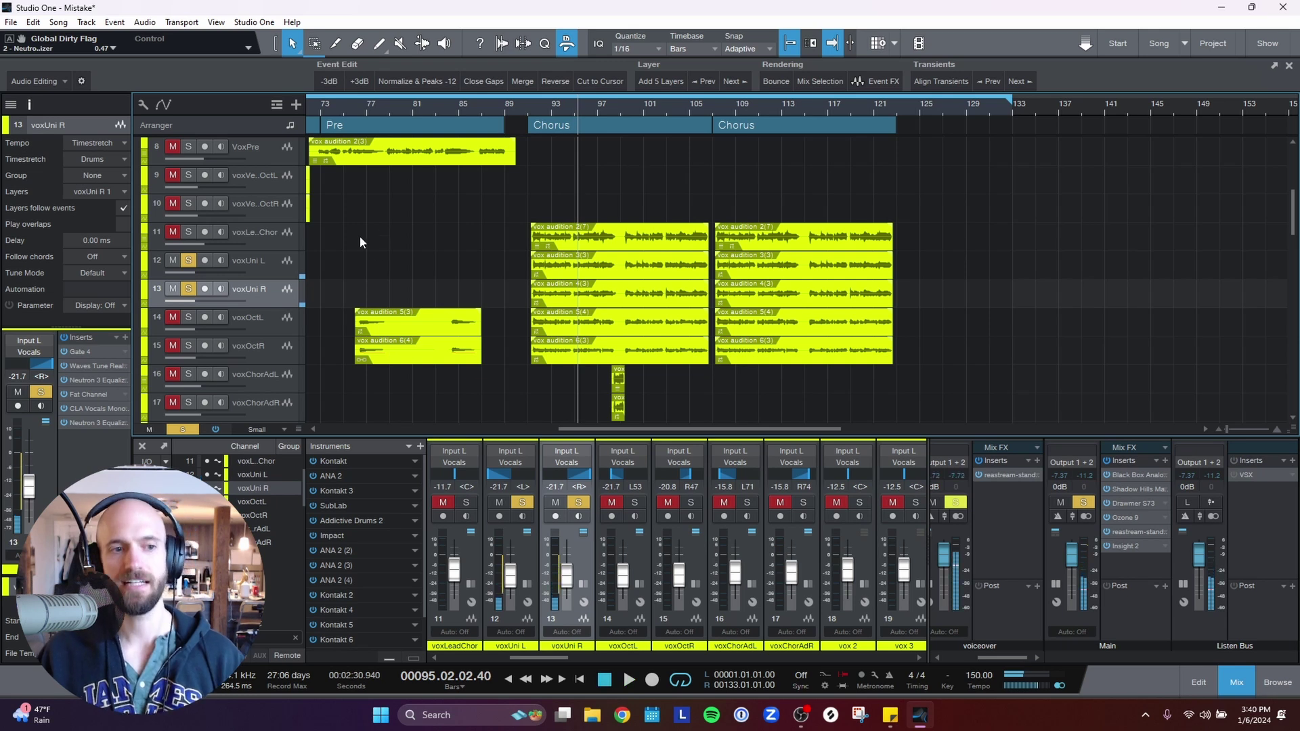
Step: Add voxLeadChor to the soloed unison tracks, play all three together, and remove their solos
click(188, 232)
key(space)
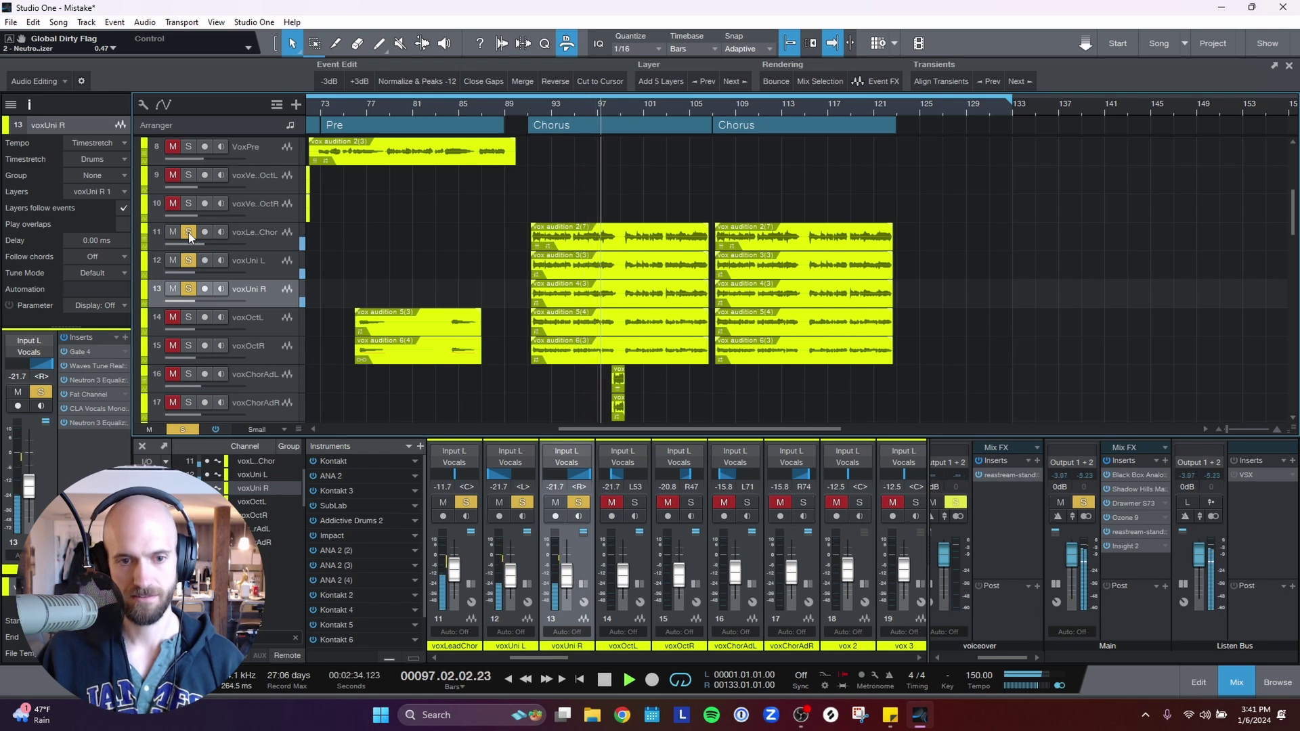
key(space)
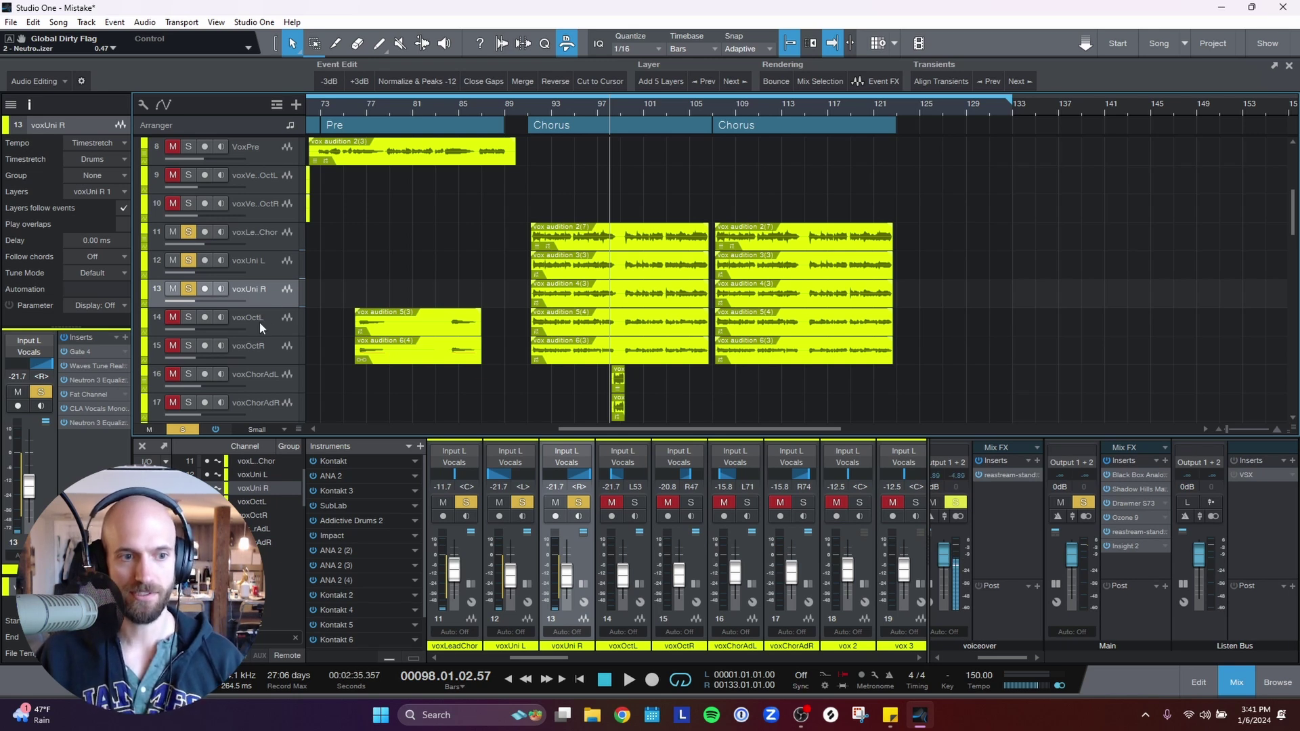
click(188, 289)
click(189, 261)
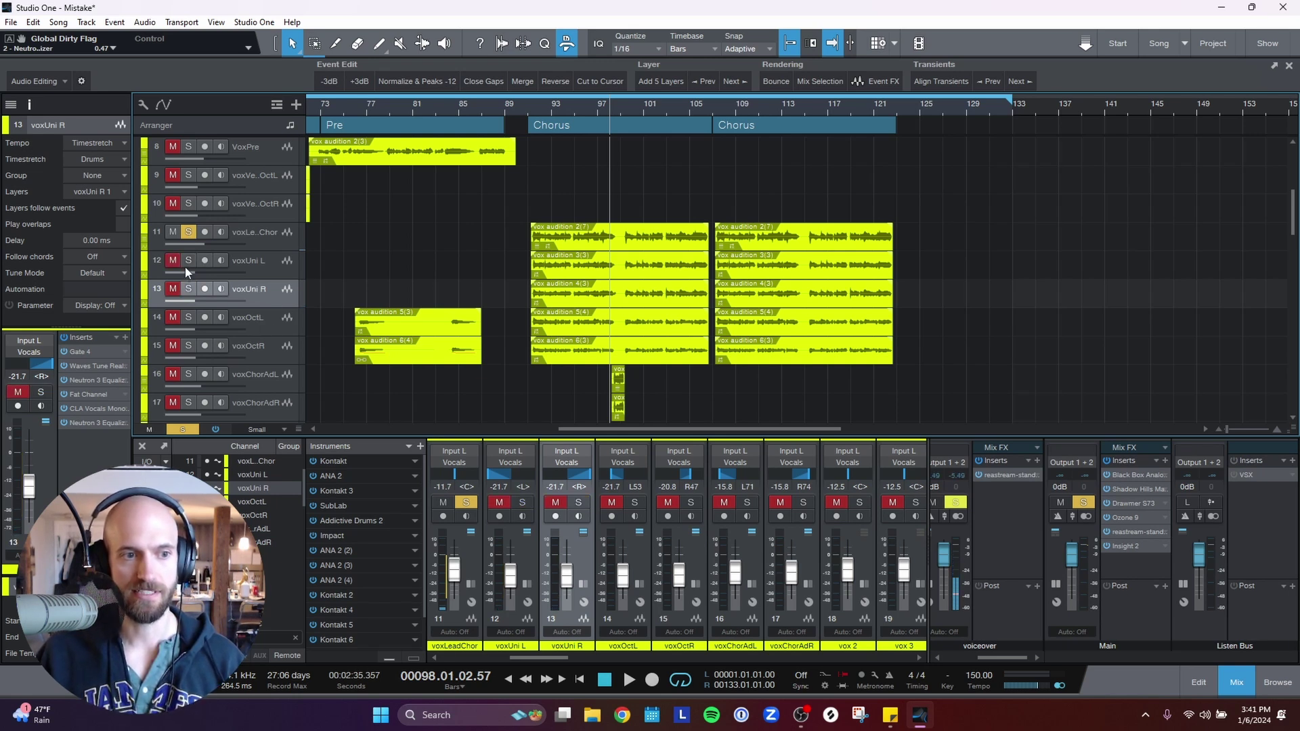
click(188, 232)
Step: Solo the voxOctL and voxOctR octave tracks and play them from bar 92
click(535, 104)
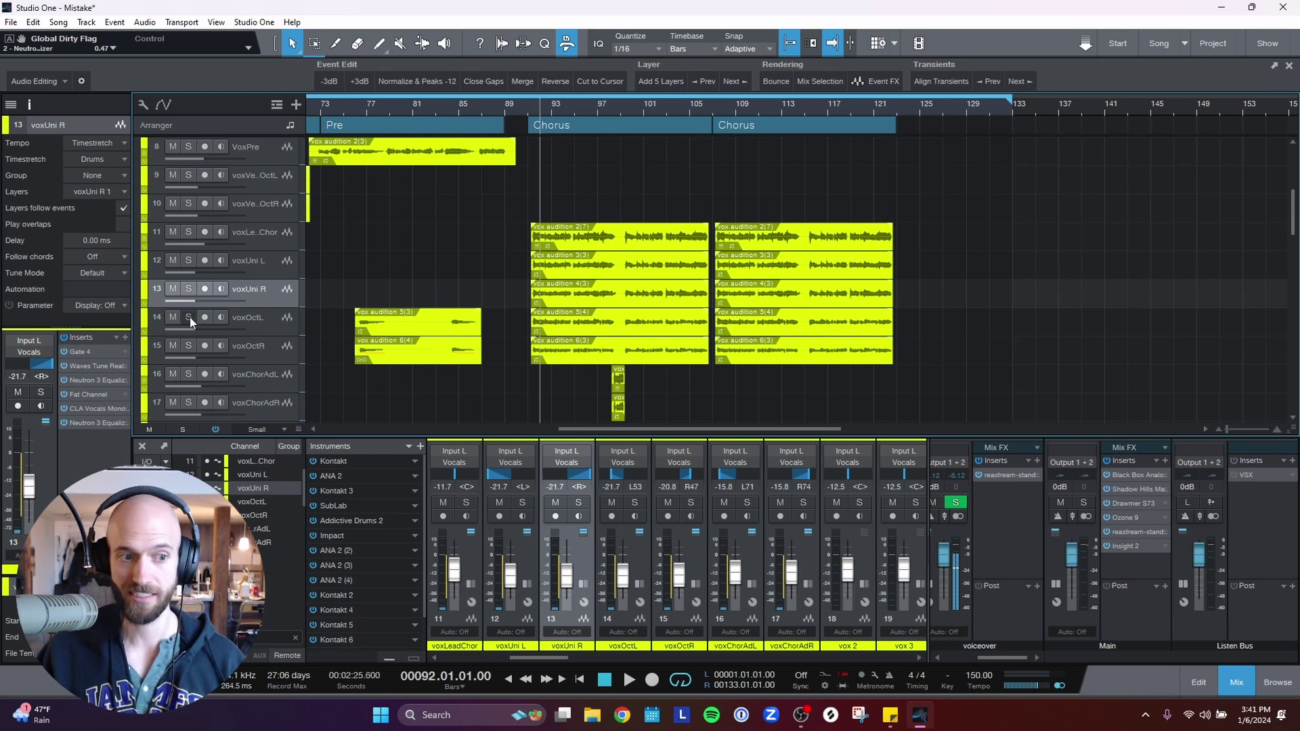
click(247, 319)
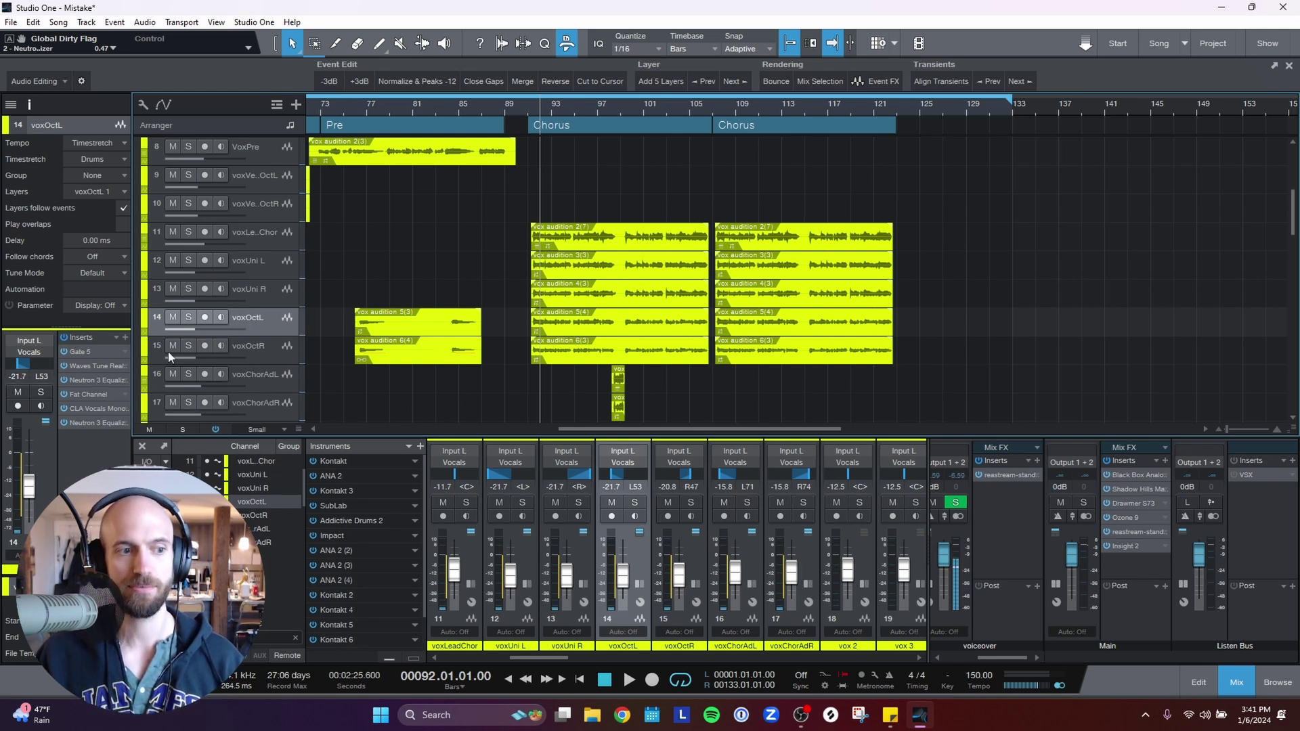
click(260, 348)
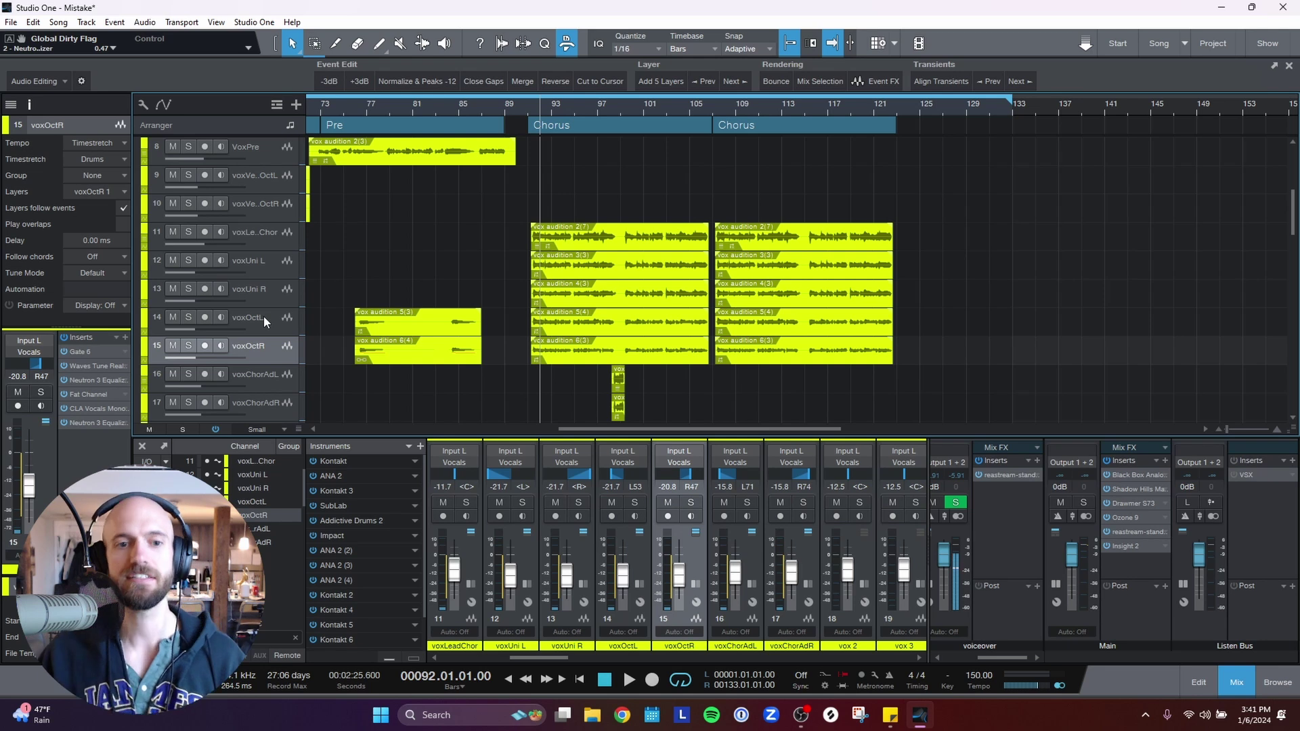
click(192, 318)
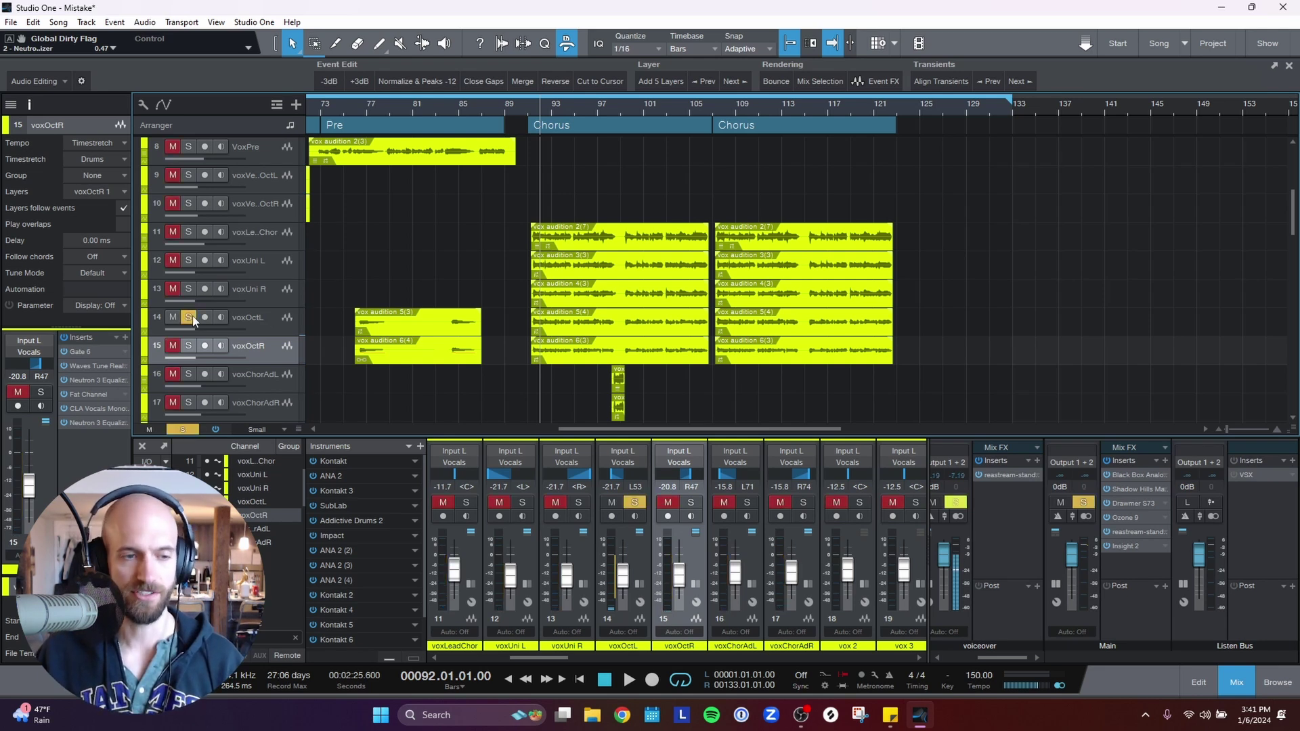
click(189, 345)
key(space)
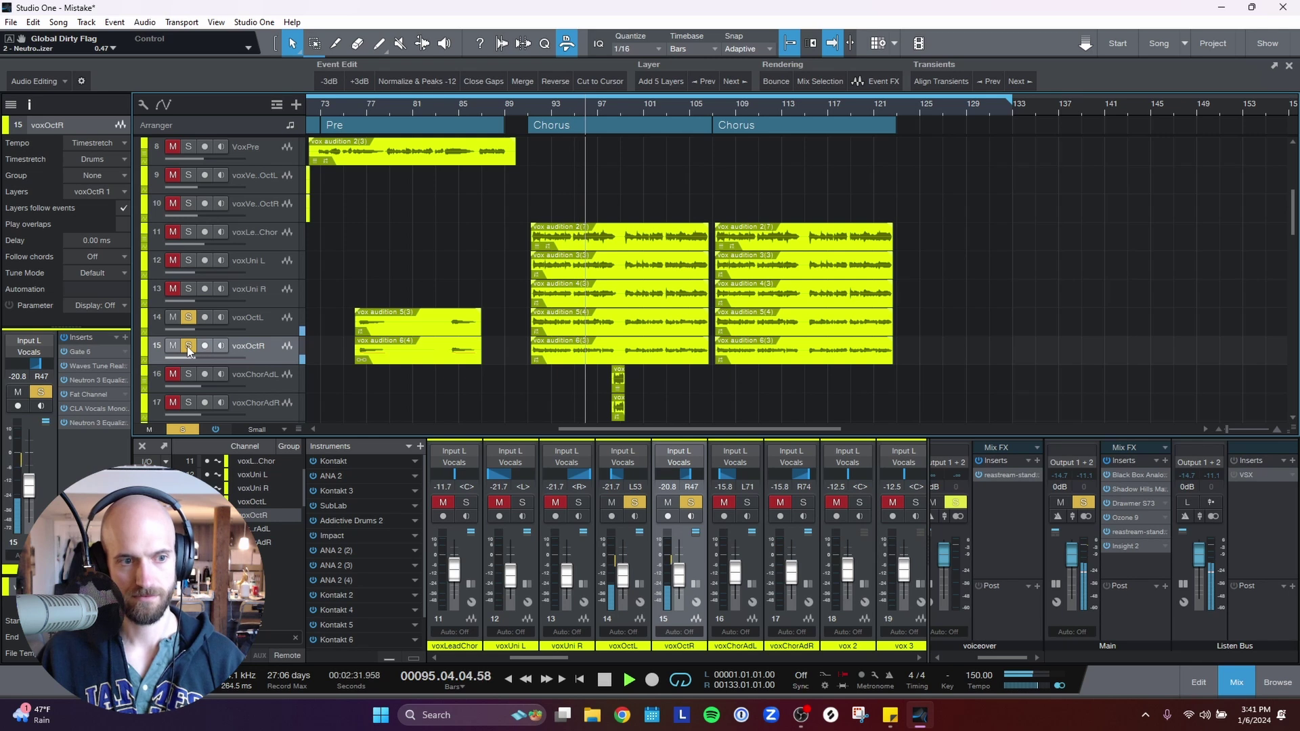
key(space)
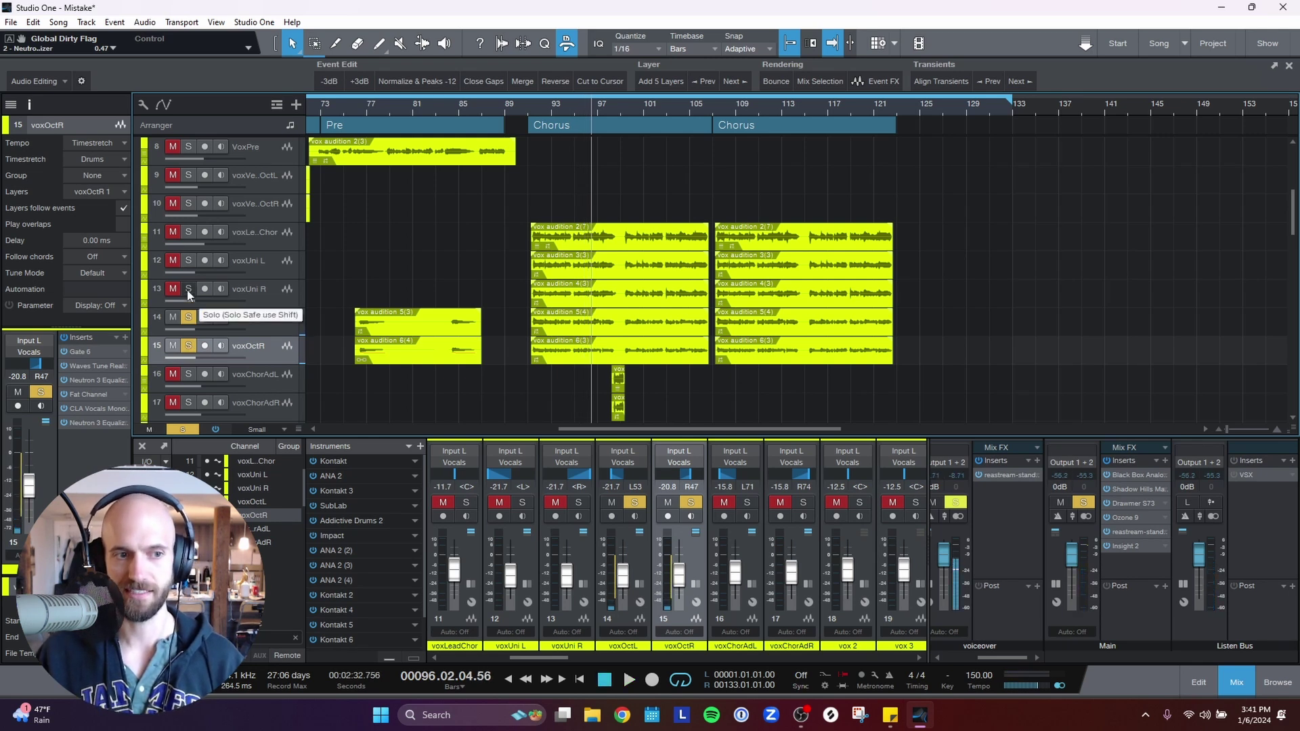
Step: Solo the lead and unison tracks with the octaves, add voxChorAdL and voxChorAdR during playback, and clear all solos
drag(187, 290, 190, 234)
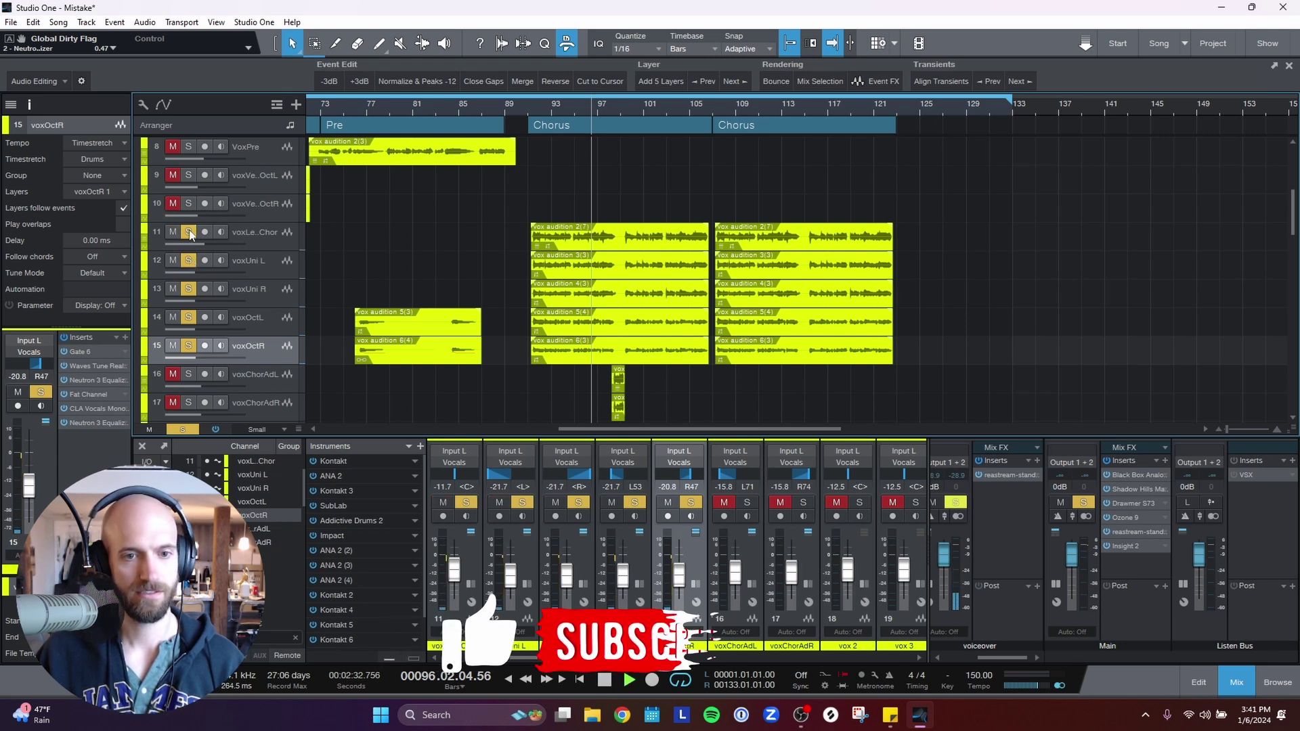
key(space)
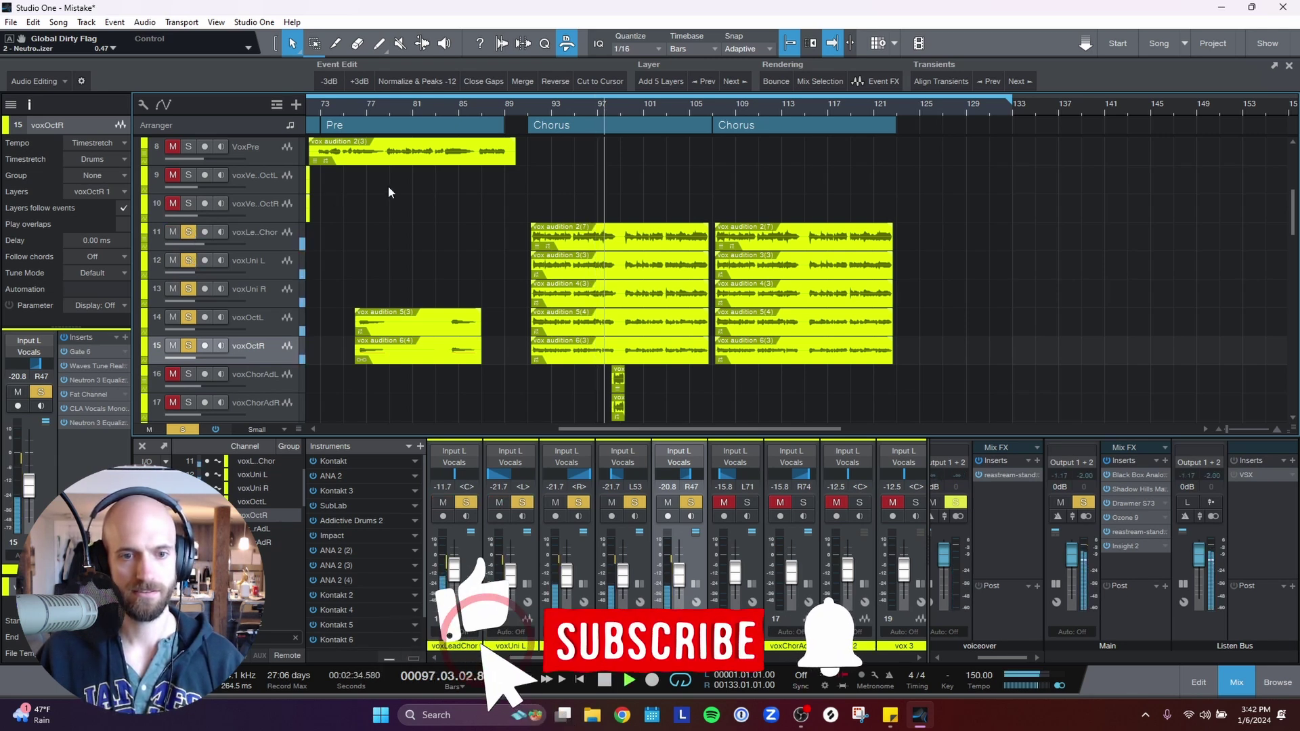
drag(188, 375, 188, 401)
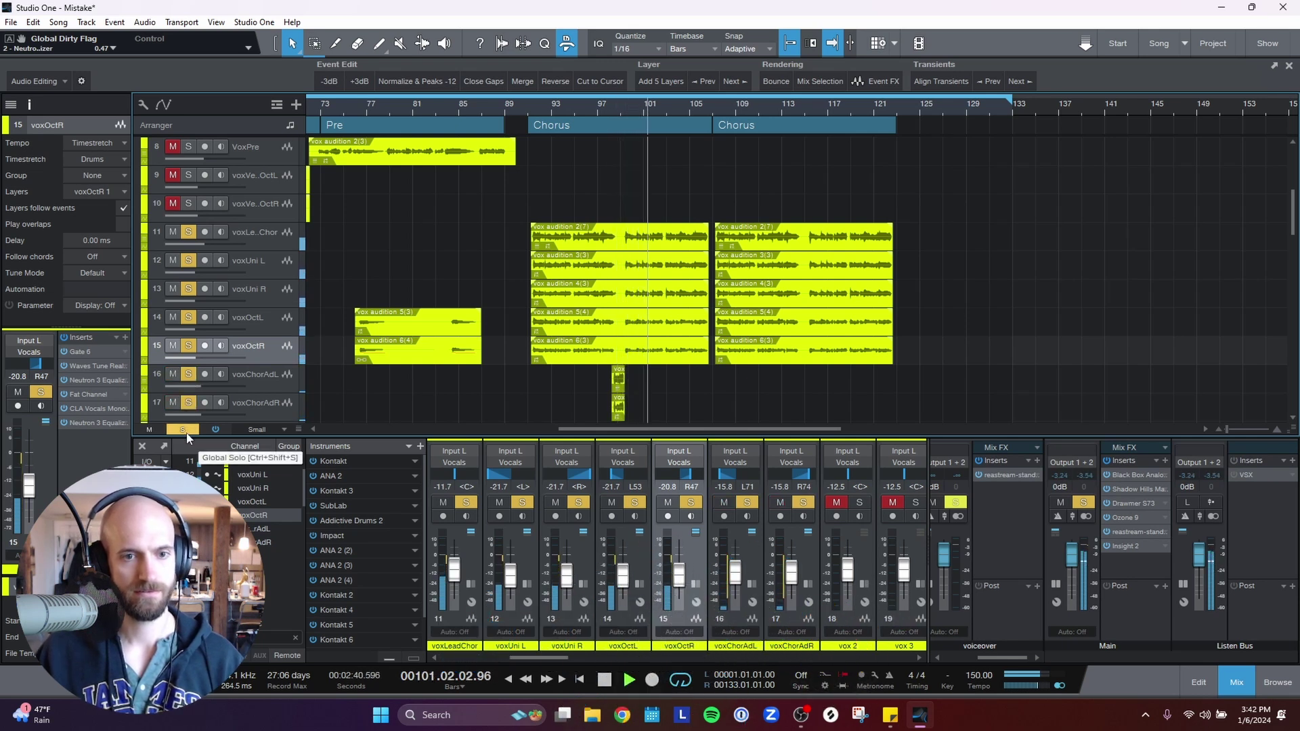
key(space)
click(188, 433)
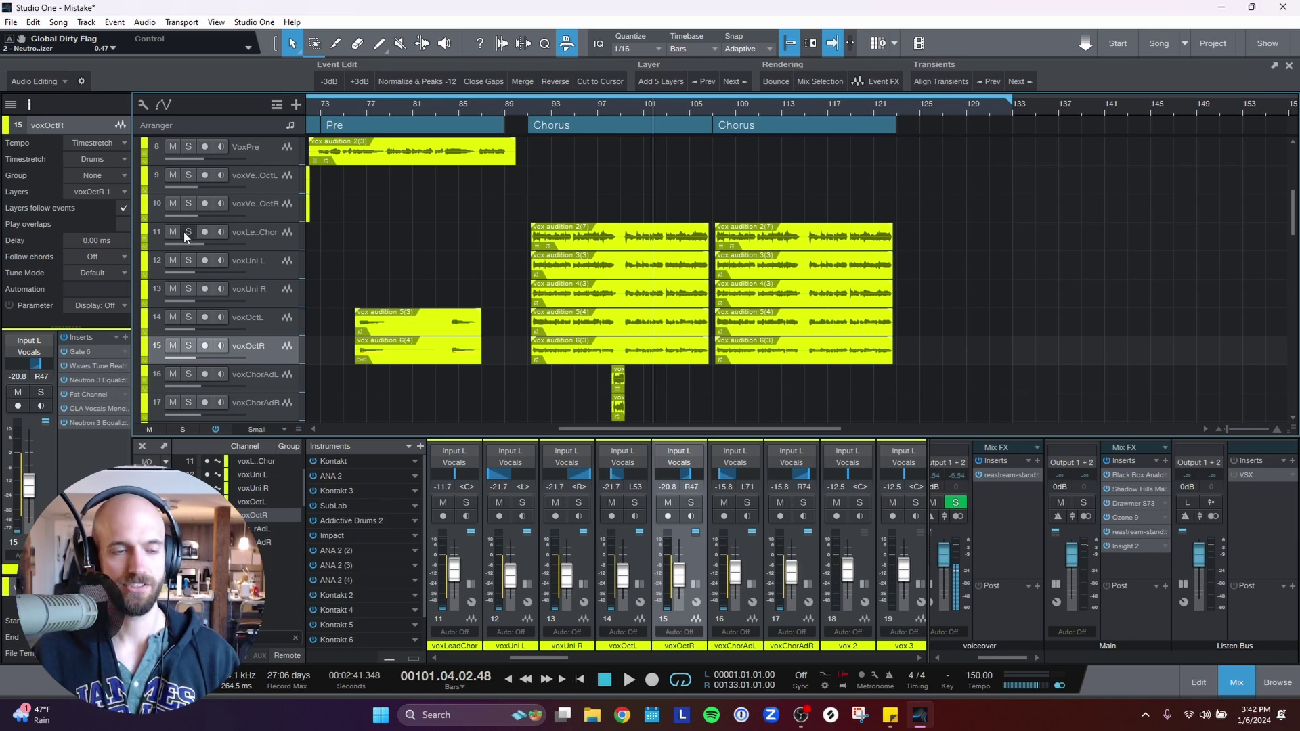
click(189, 260)
click(188, 289)
click(188, 317)
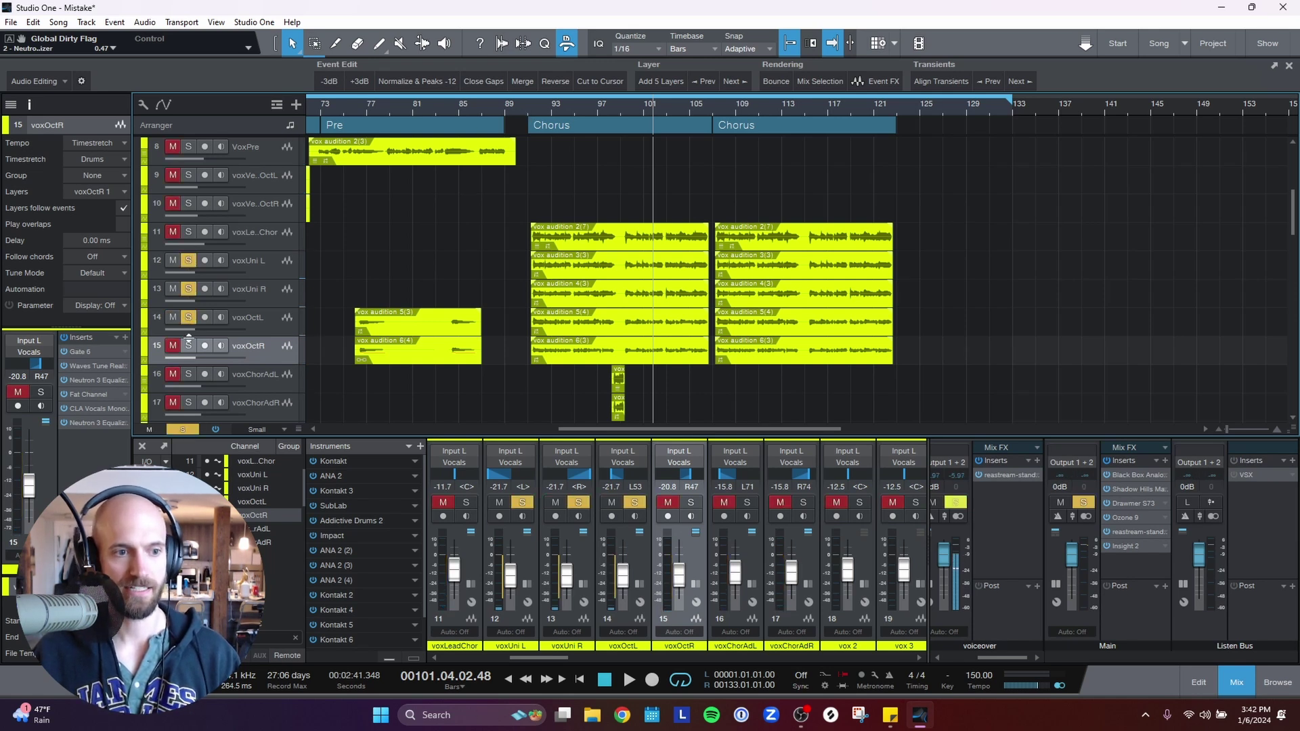
click(189, 345)
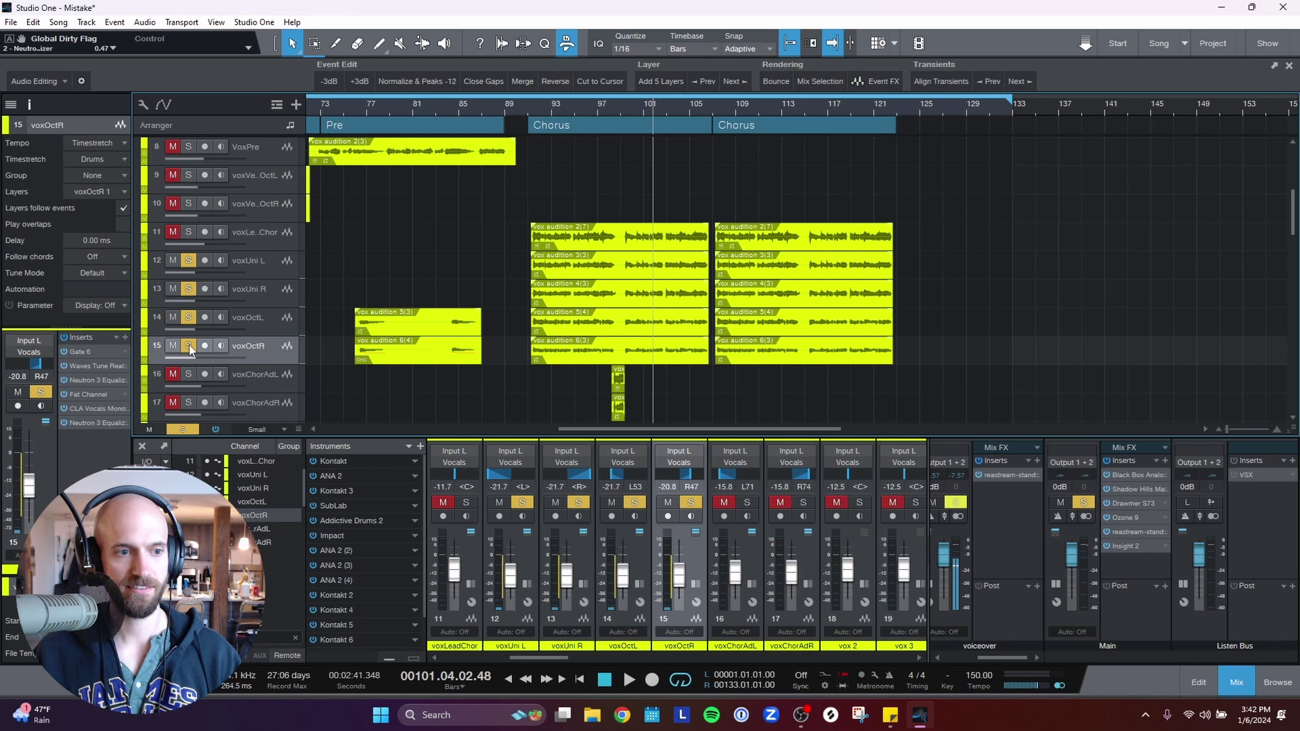
Step: Mute voxUni L, voxUni R, voxOctL and voxOctR and clear all solos
click(173, 260)
click(172, 289)
click(182, 430)
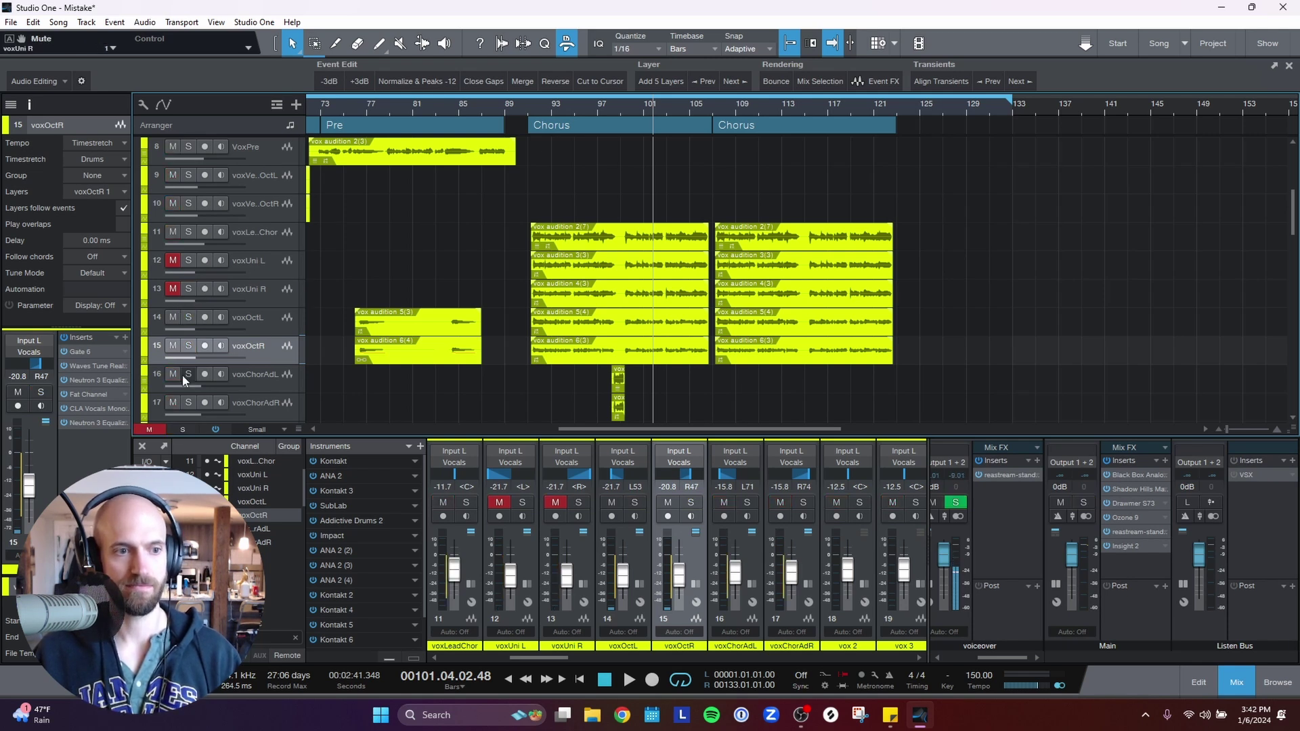
click(172, 317)
click(173, 345)
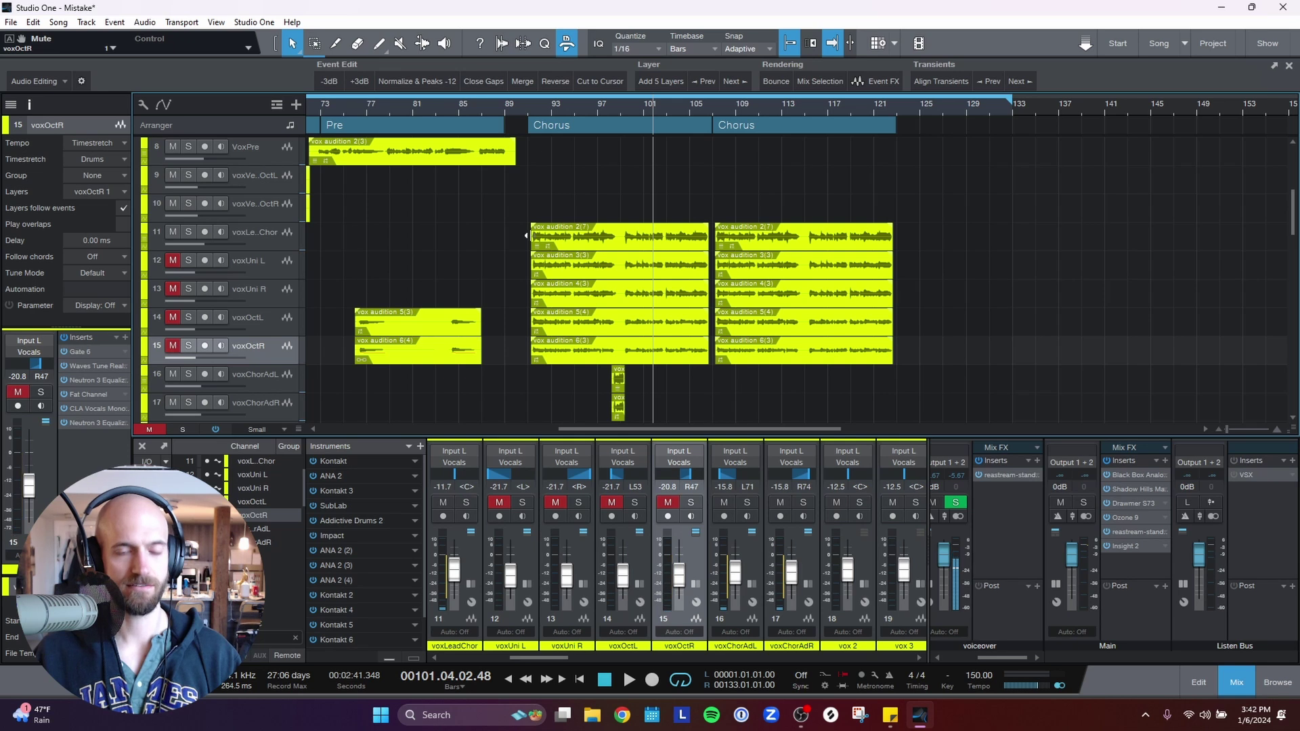
Step: Play the chorus from bar 91 and unmute voxUni L, voxUni R, voxOctL and voxOctR together during playback, stopping playback near bar 98
click(563, 127)
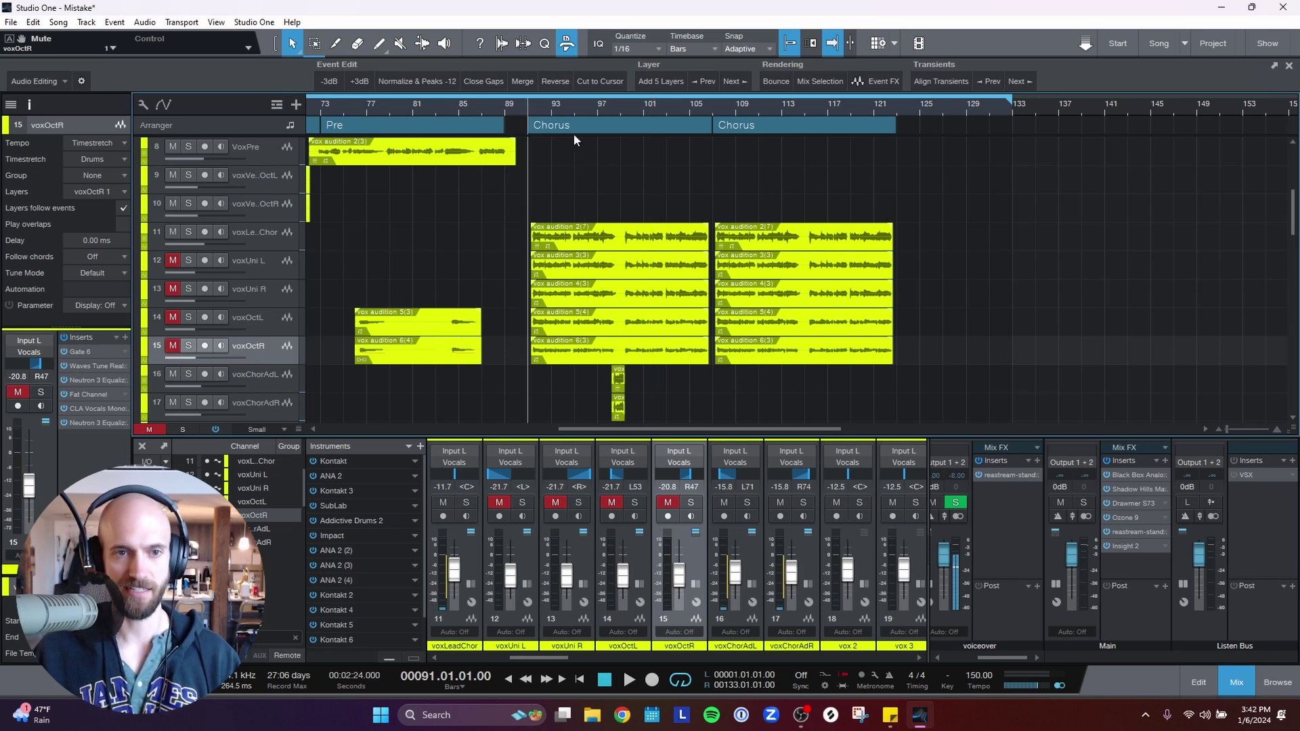
key(space)
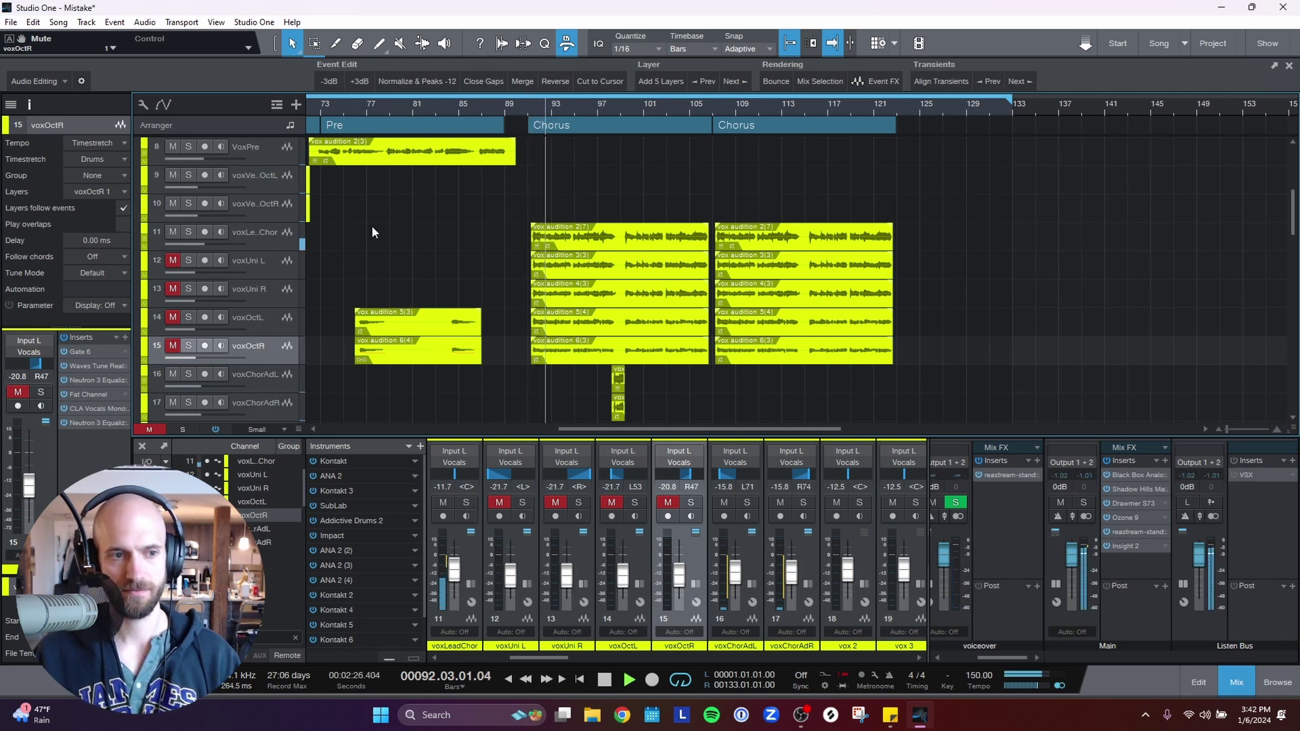
click(264, 266)
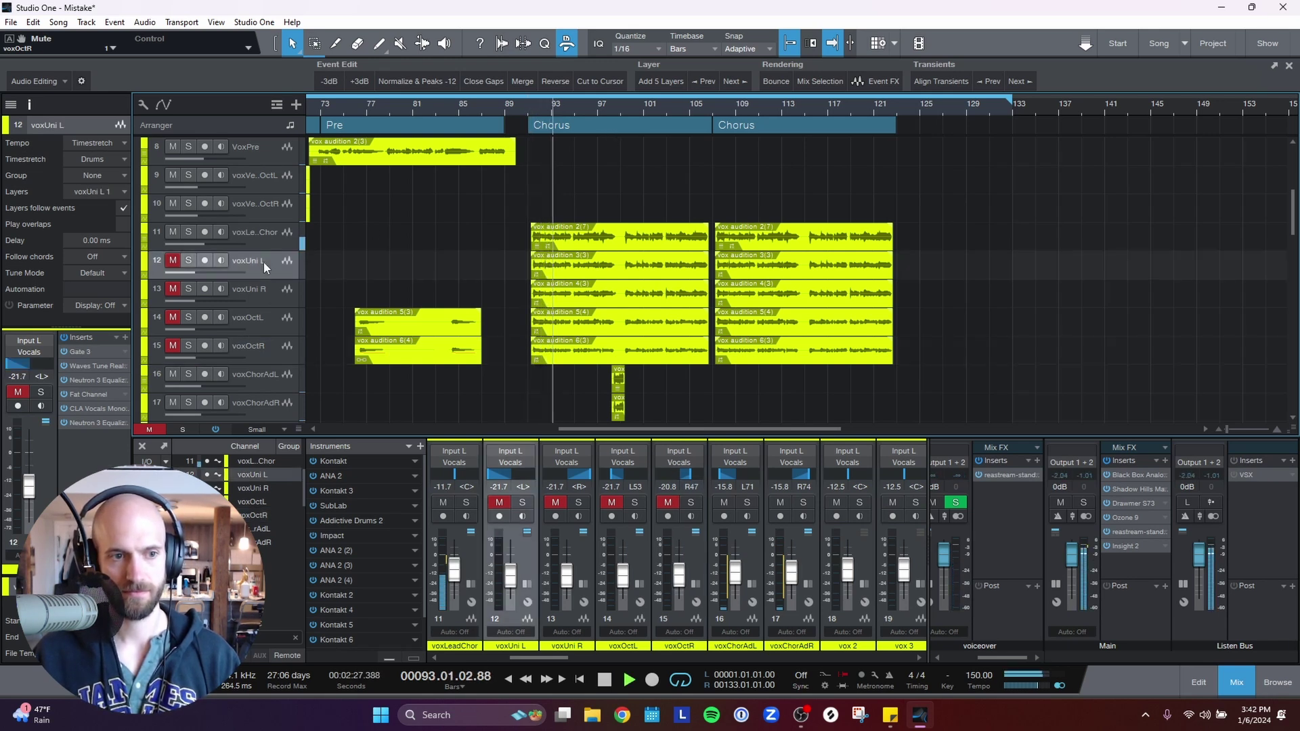
click(262, 347)
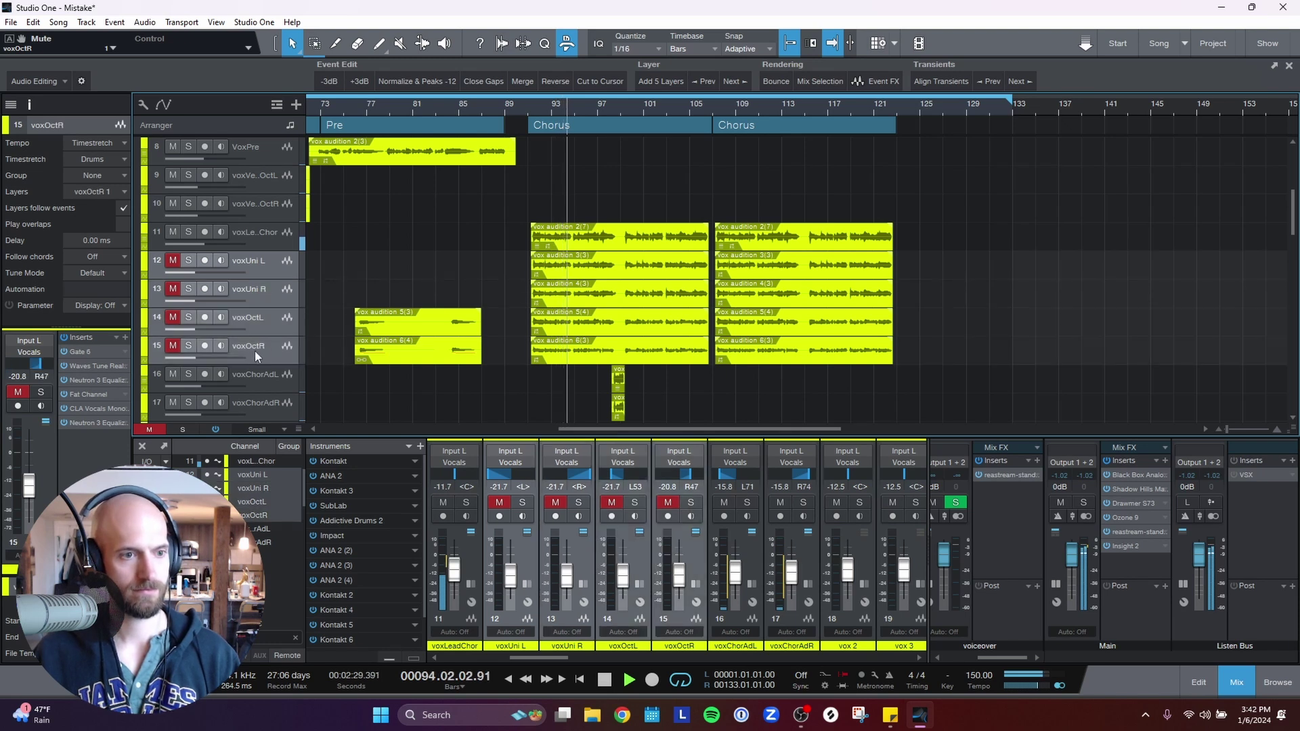
click(174, 346)
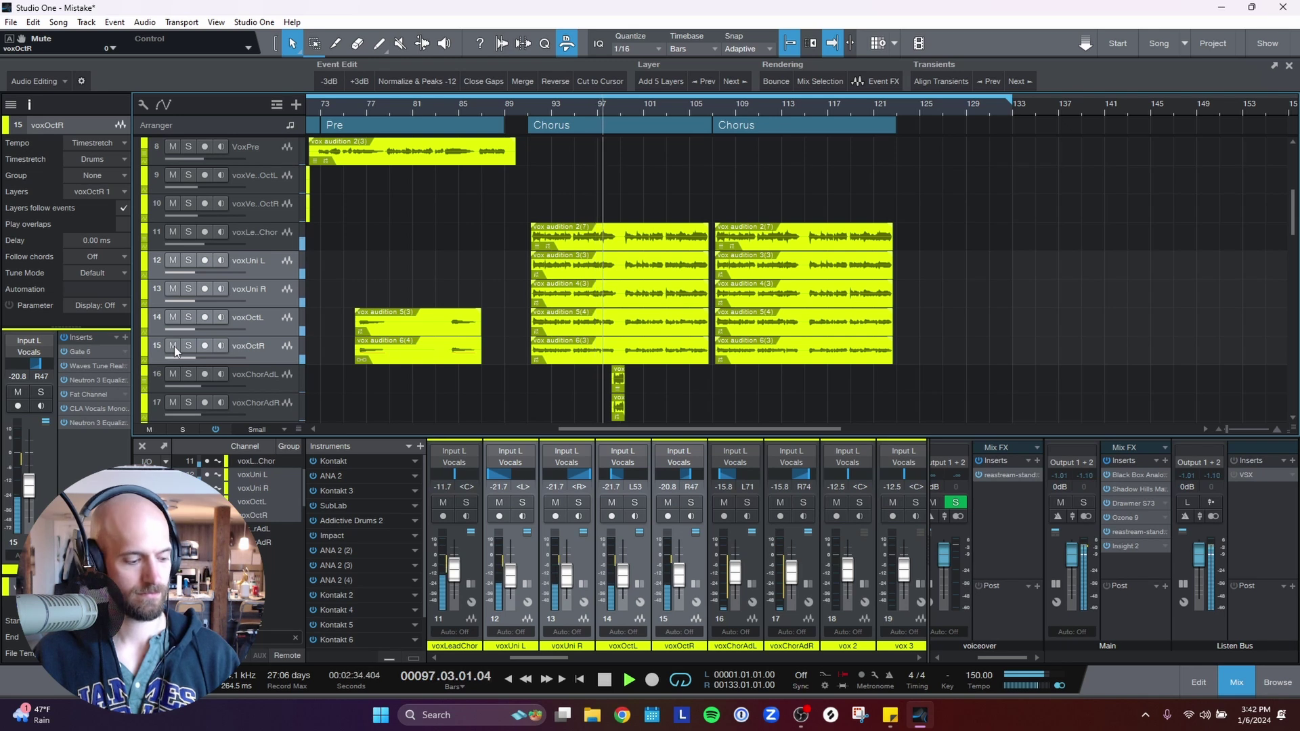
key(space)
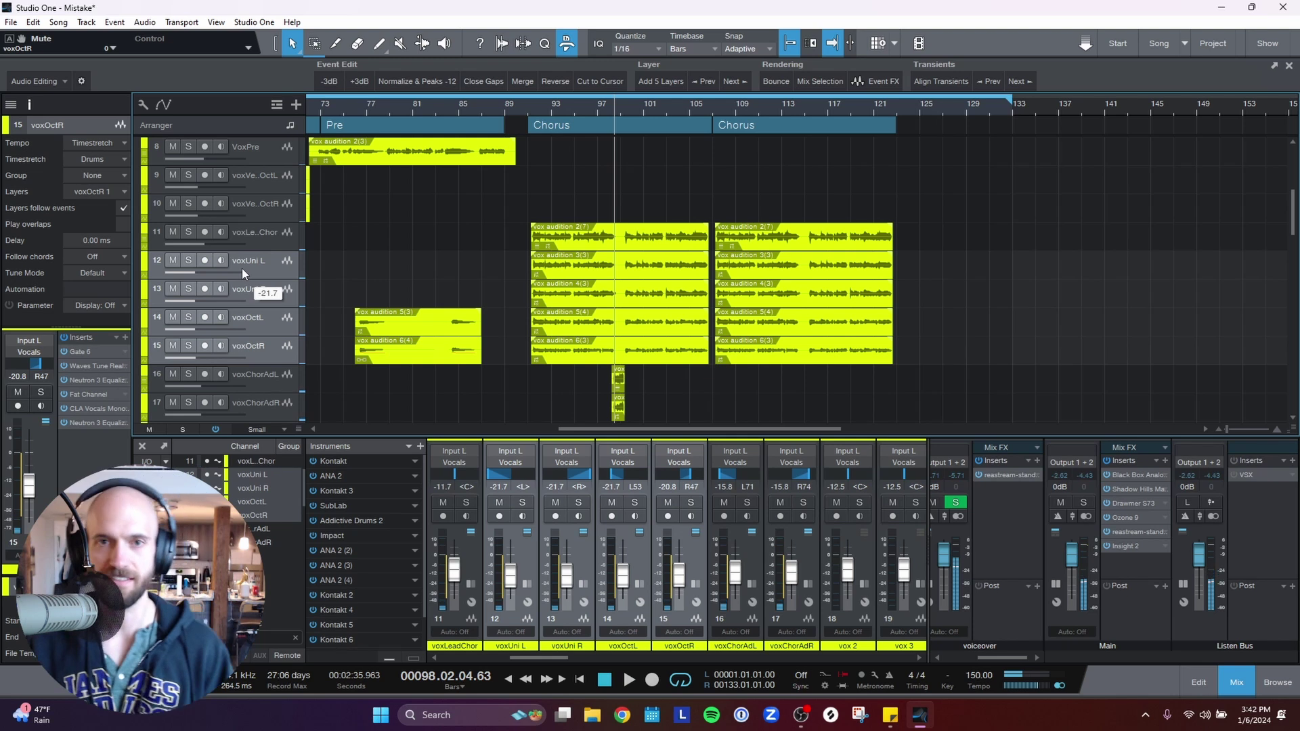
mouse_move(242, 268)
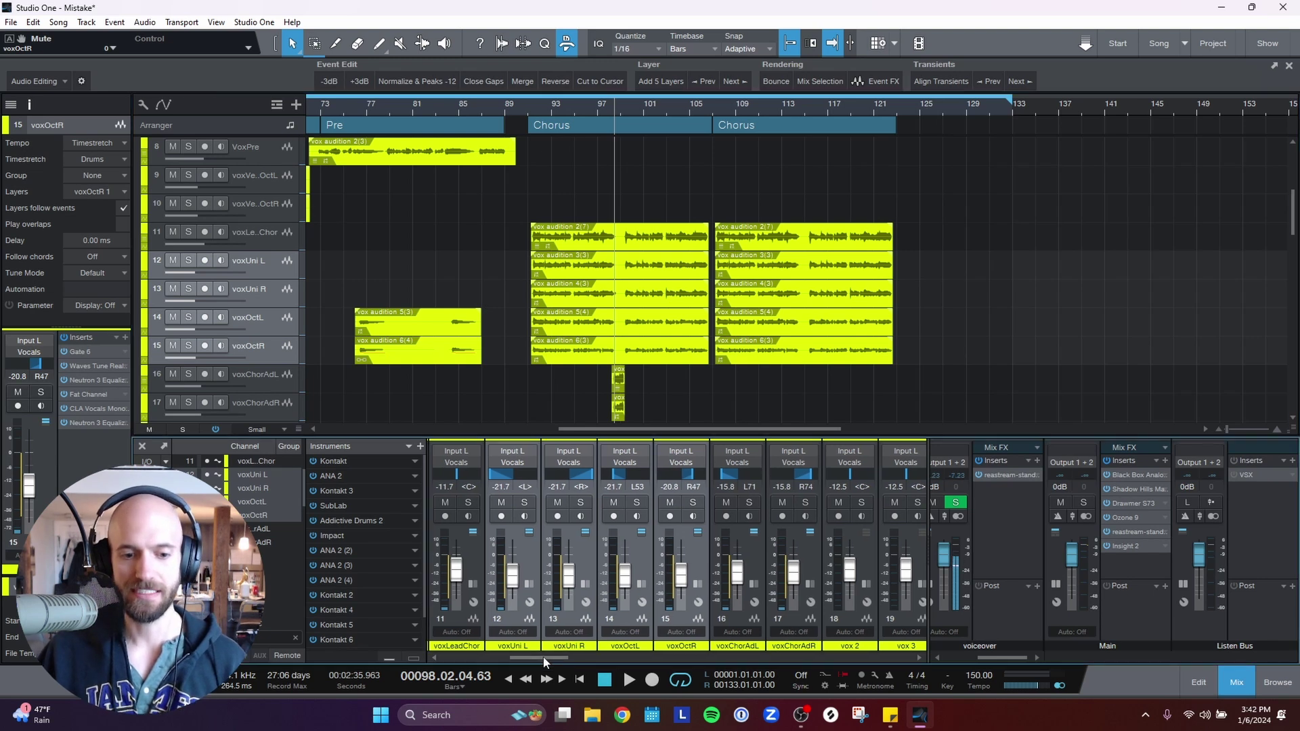
drag(546, 658, 552, 662)
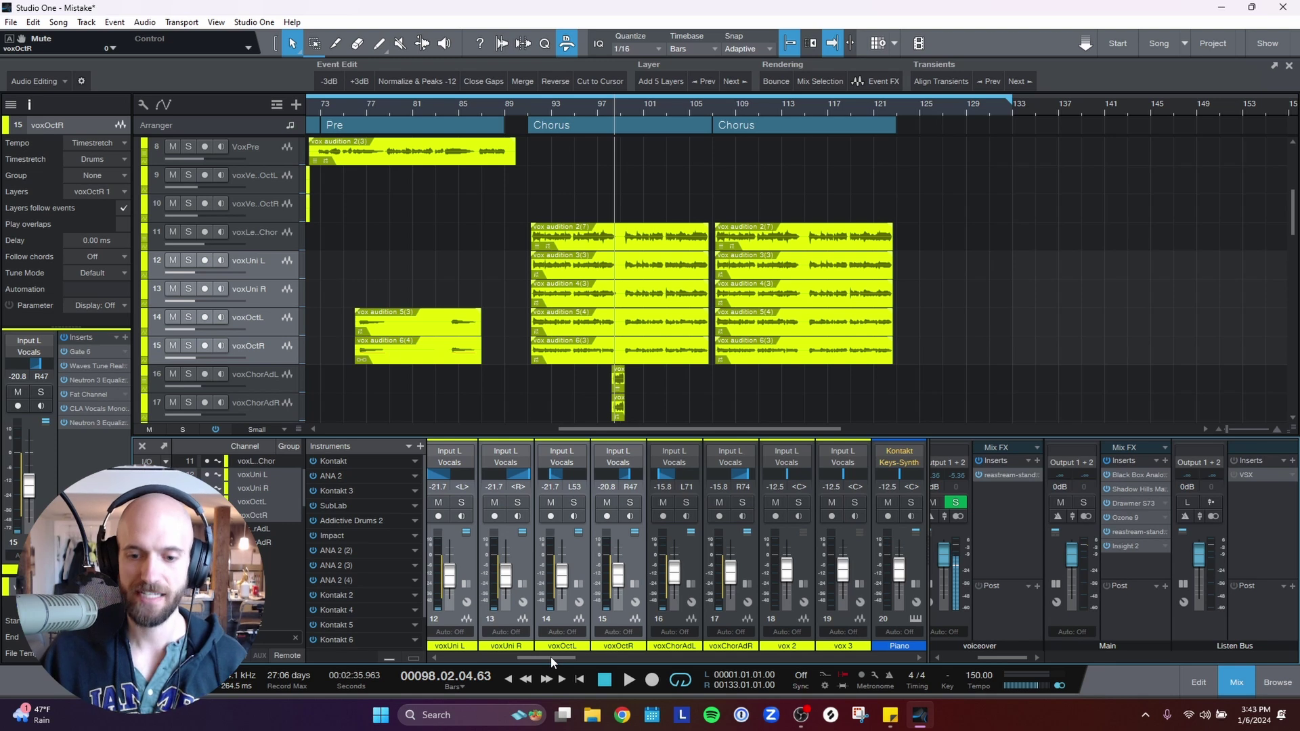
drag(552, 662, 606, 662)
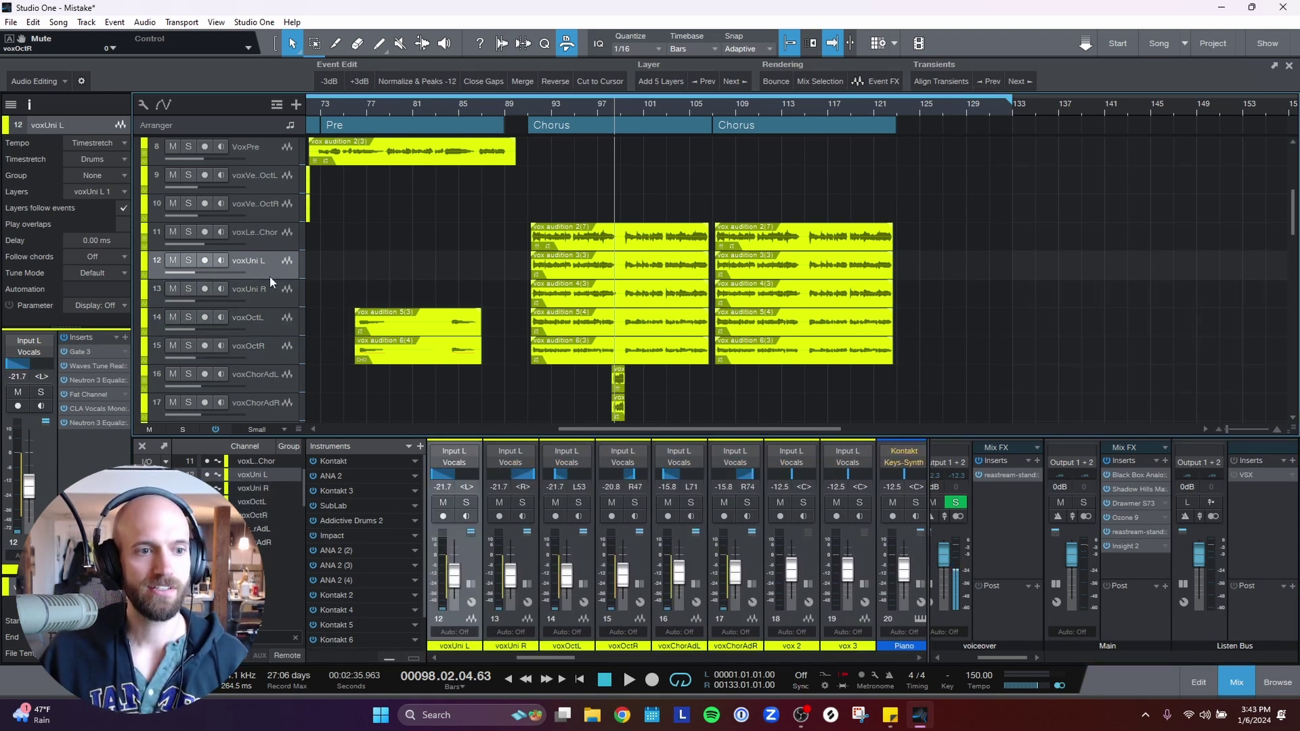
click(269, 288)
click(261, 347)
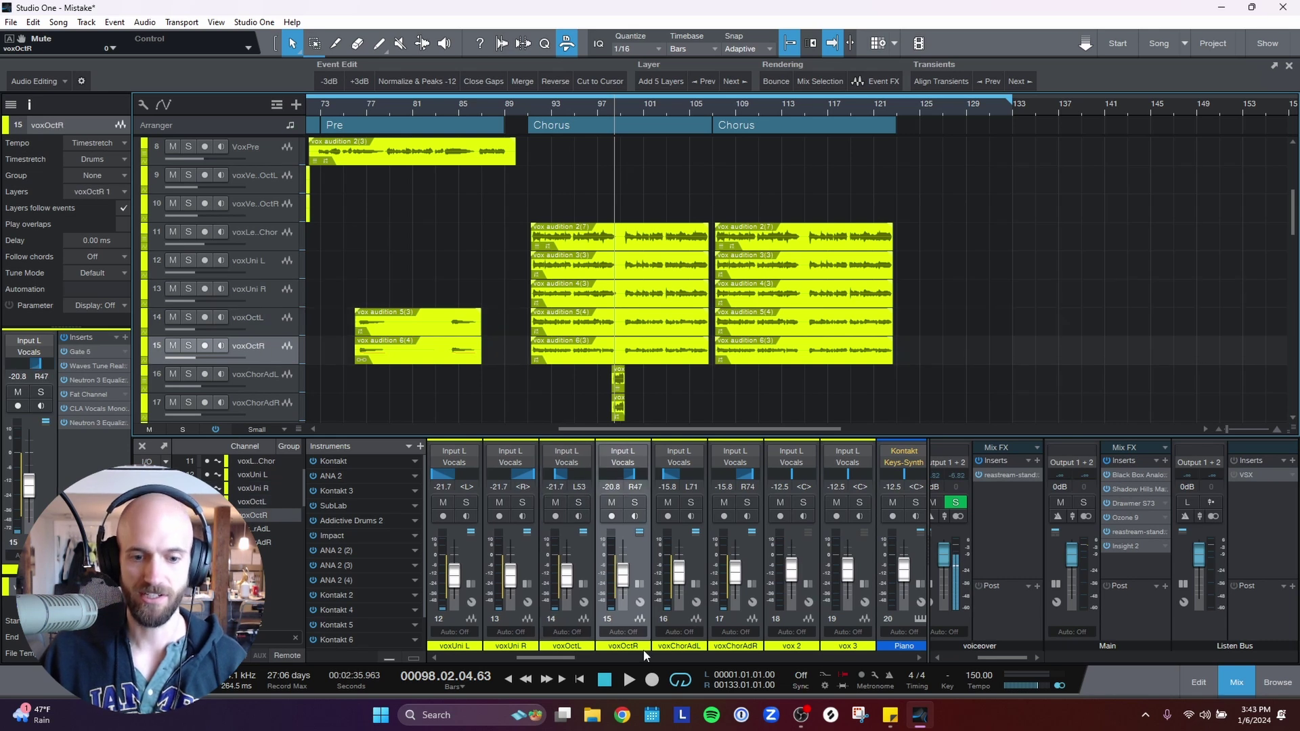
Step: Find the Instrumental bus in the mixer and open its Neutron 3 Equalizer insert
drag(554, 658, 920, 669)
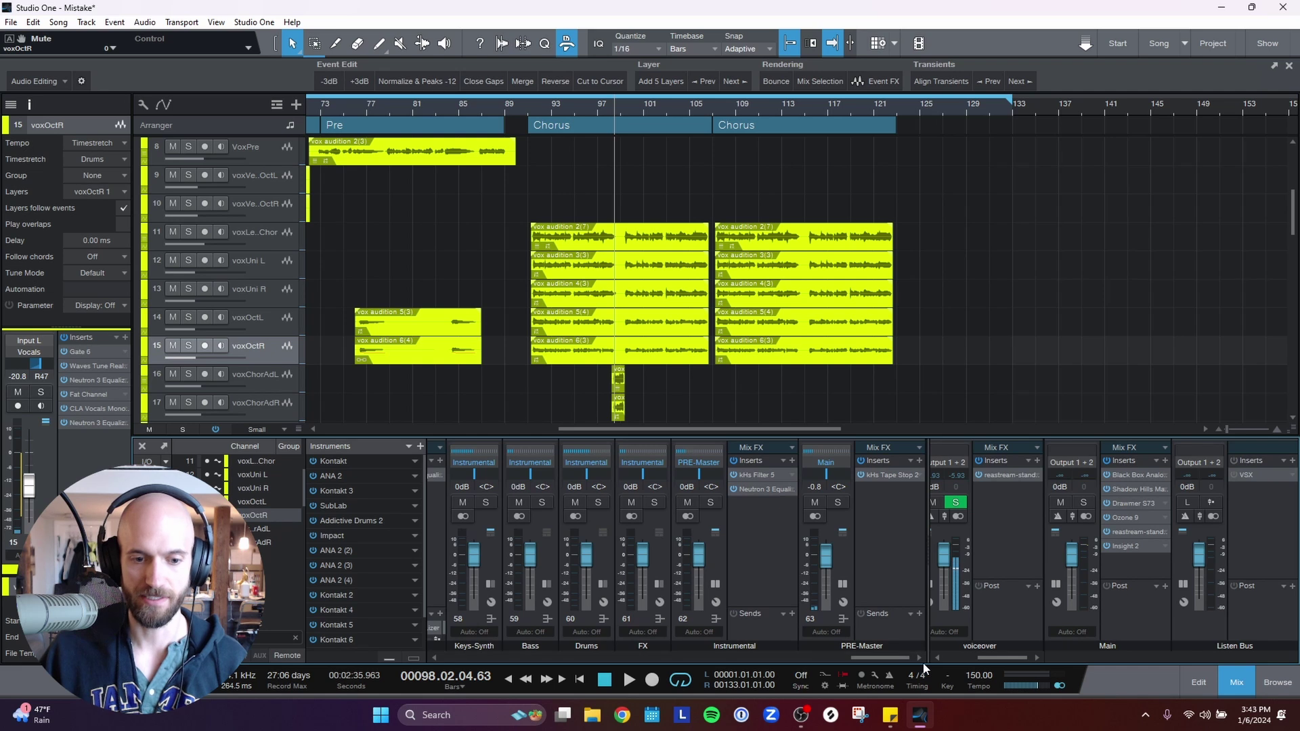
scroll(874, 658, left, 4)
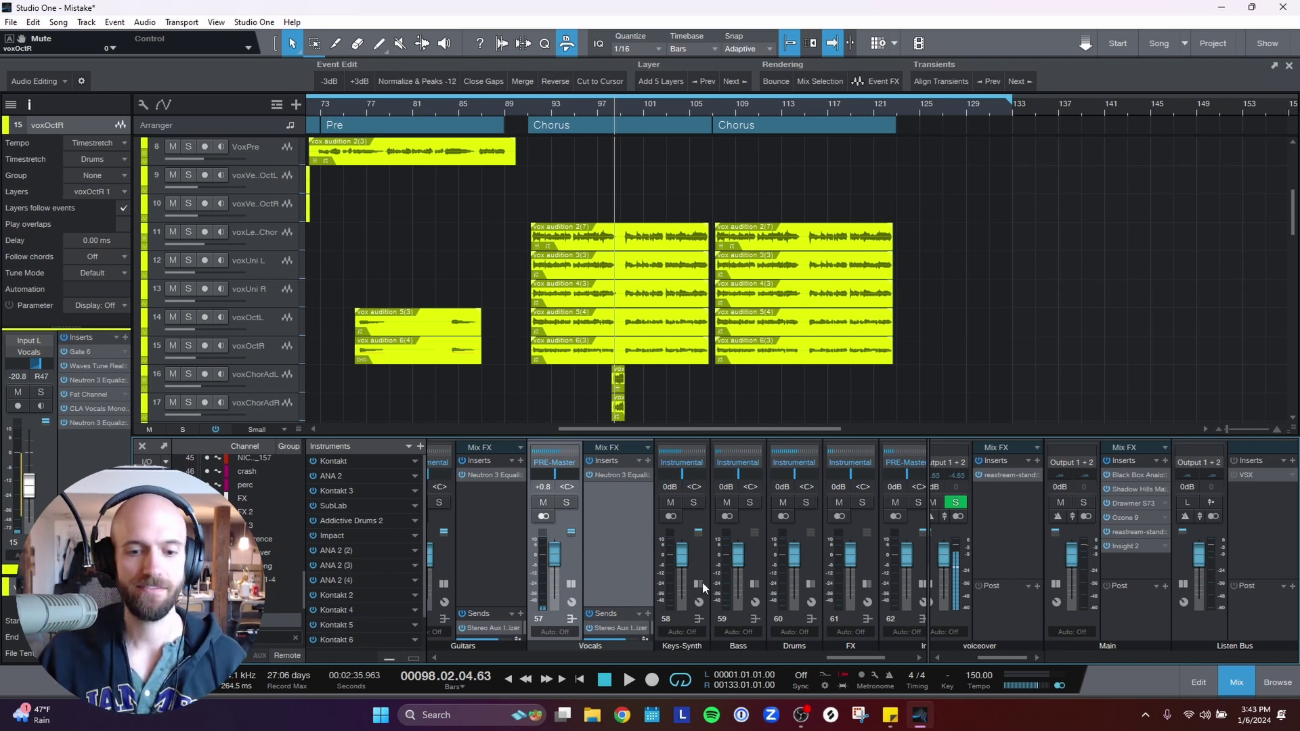
drag(868, 660, 884, 655)
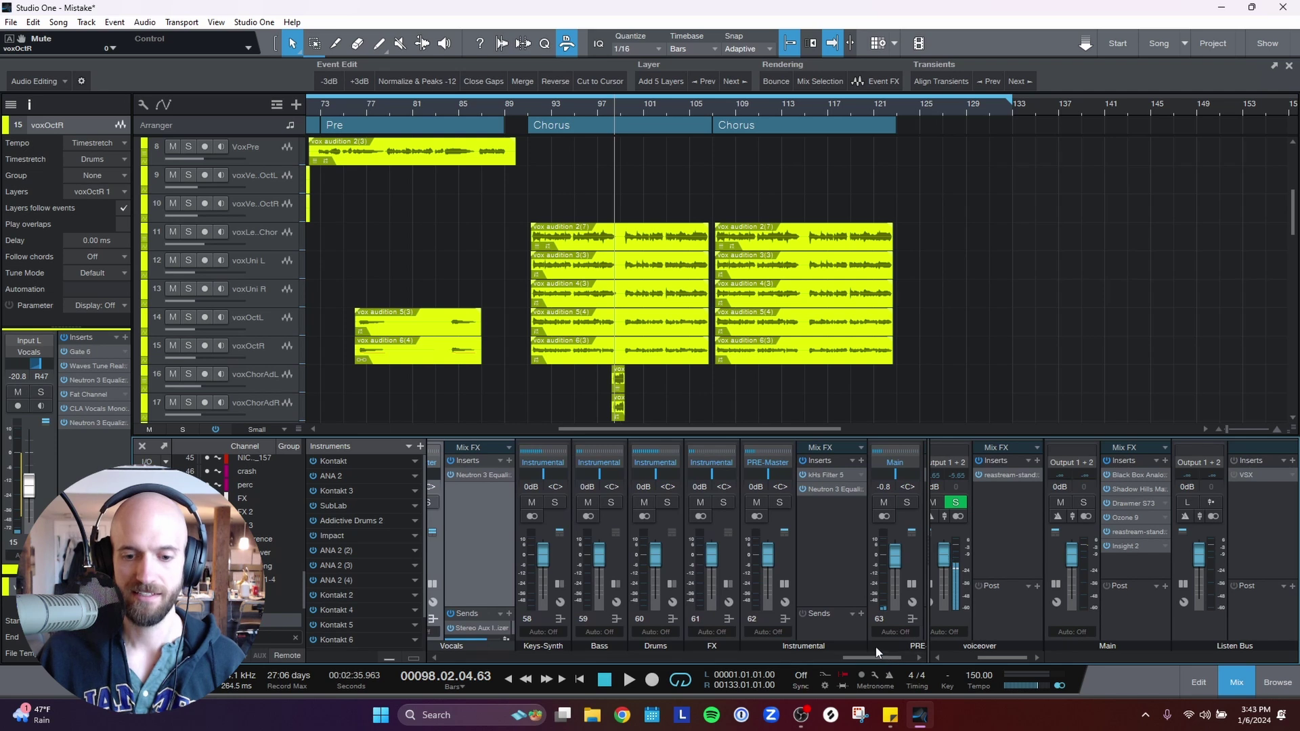
click(835, 558)
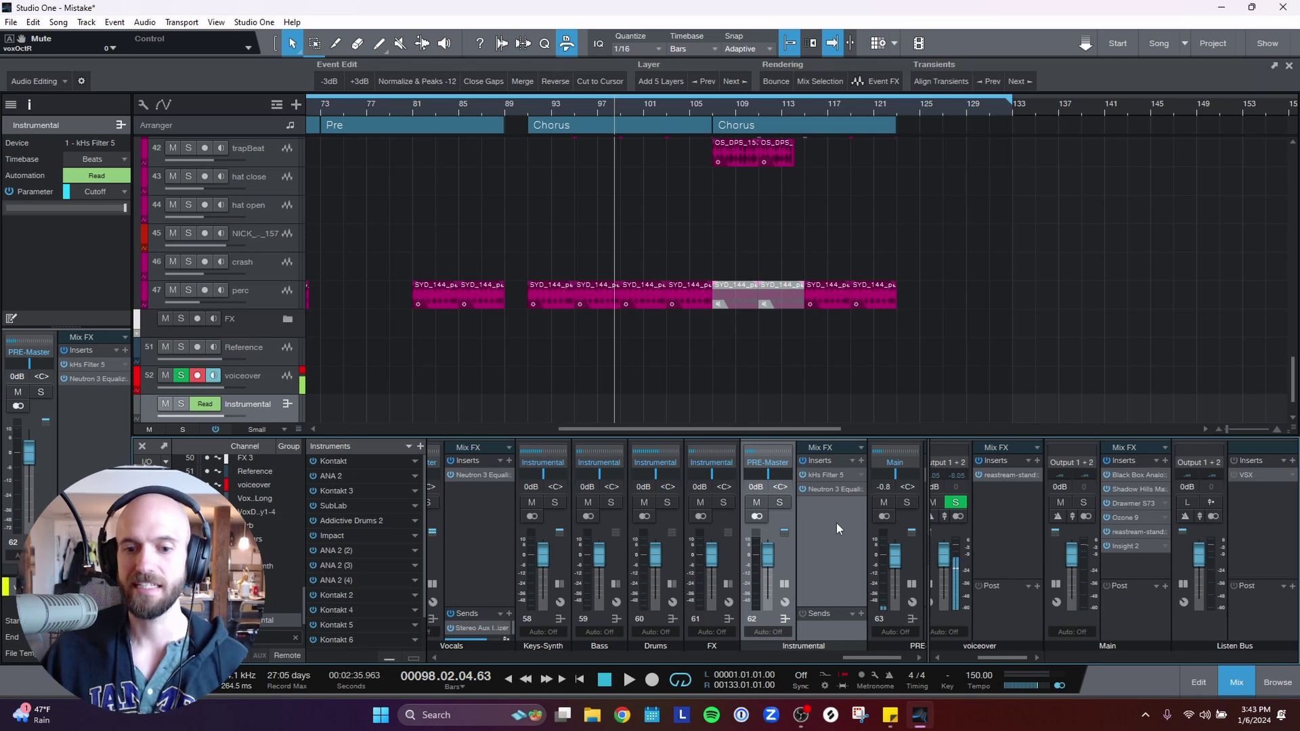
click(831, 489)
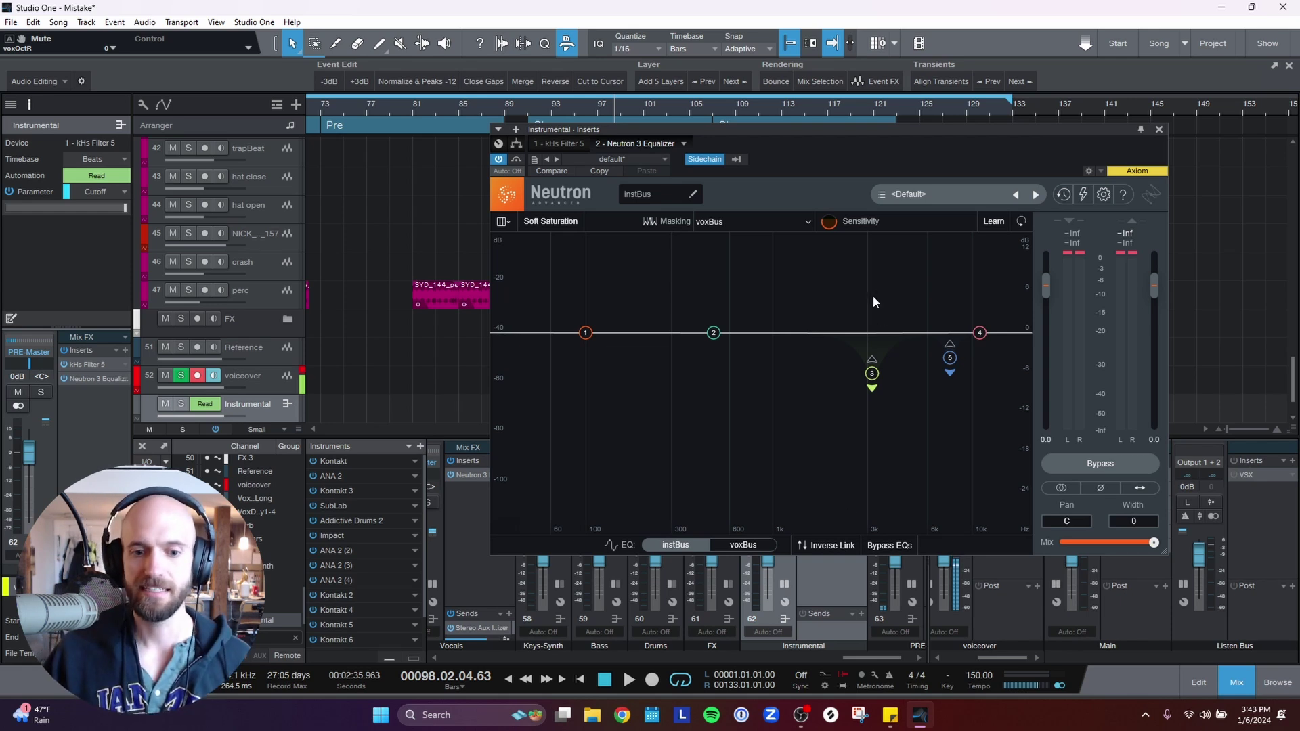
Step: Examine dynamic bands 3 and 5 of the instBus equalizer, play the song briefly, and close the plug-in window
drag(922, 130, 665, 161)
click(617, 399)
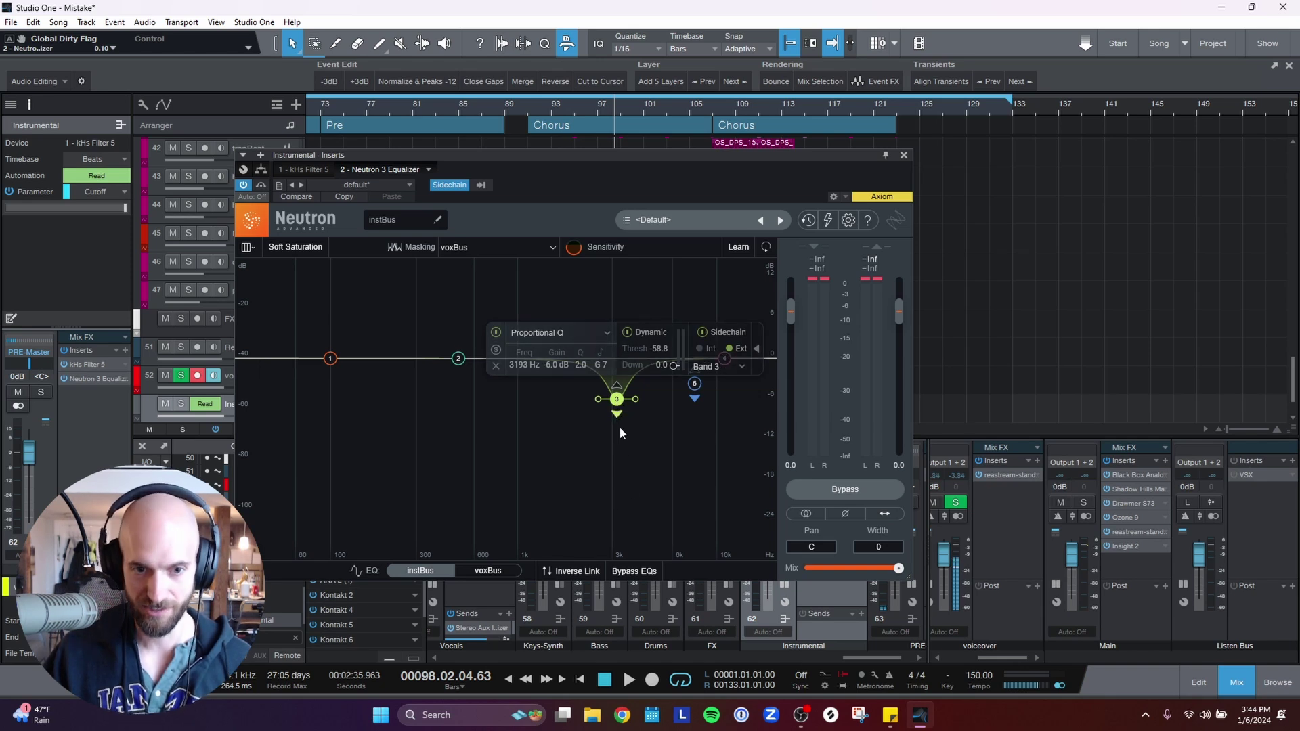
click(695, 383)
click(693, 442)
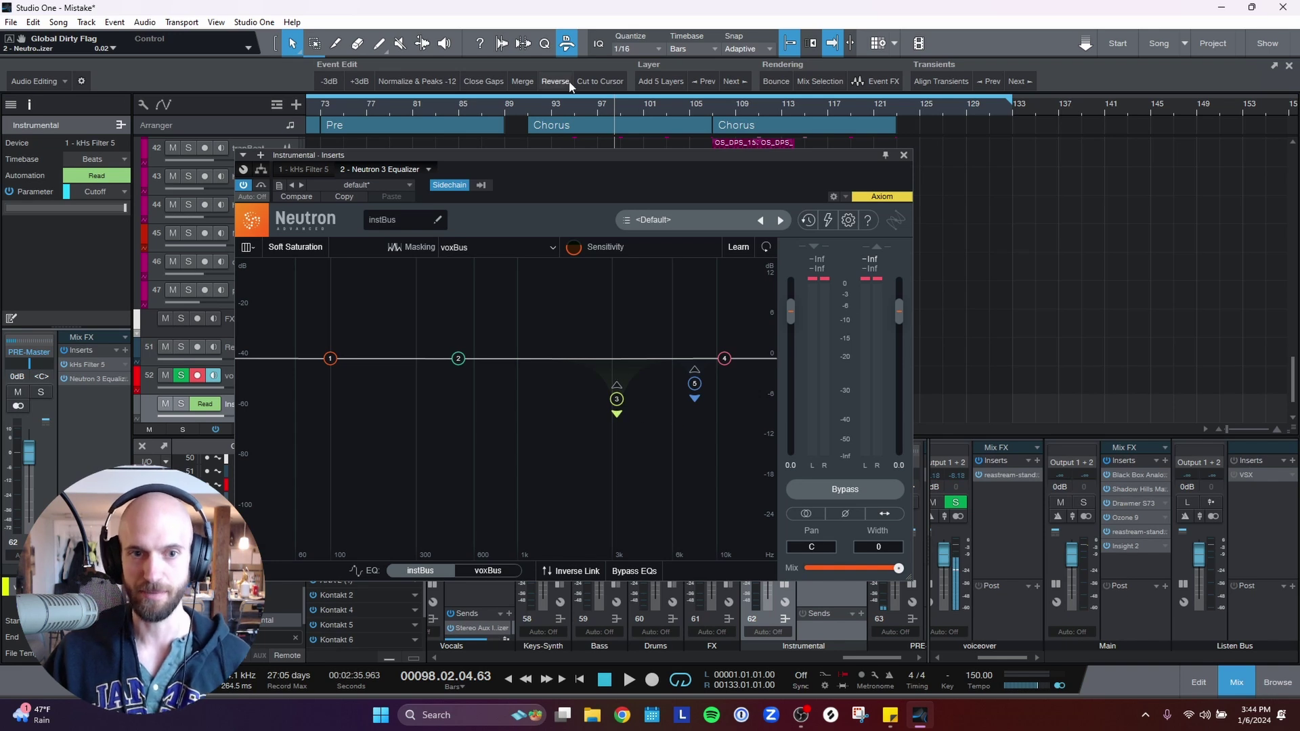
key(space)
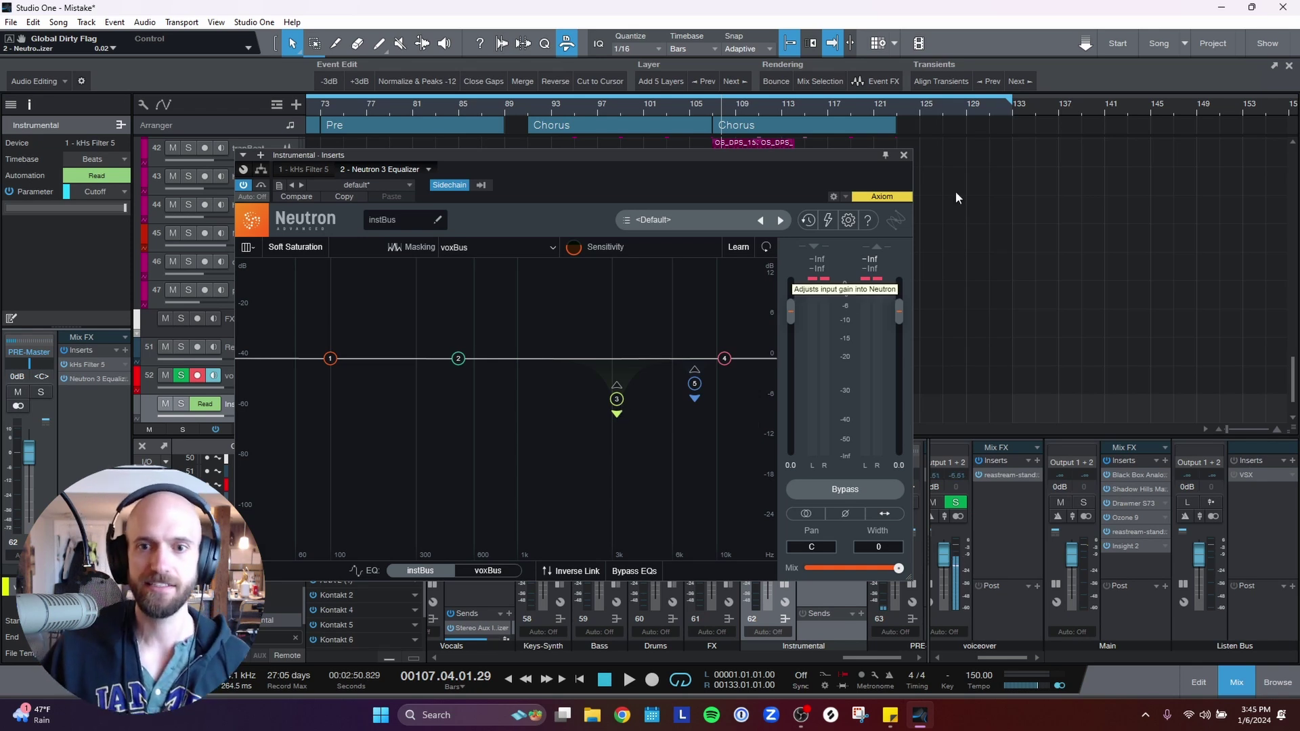
click(903, 155)
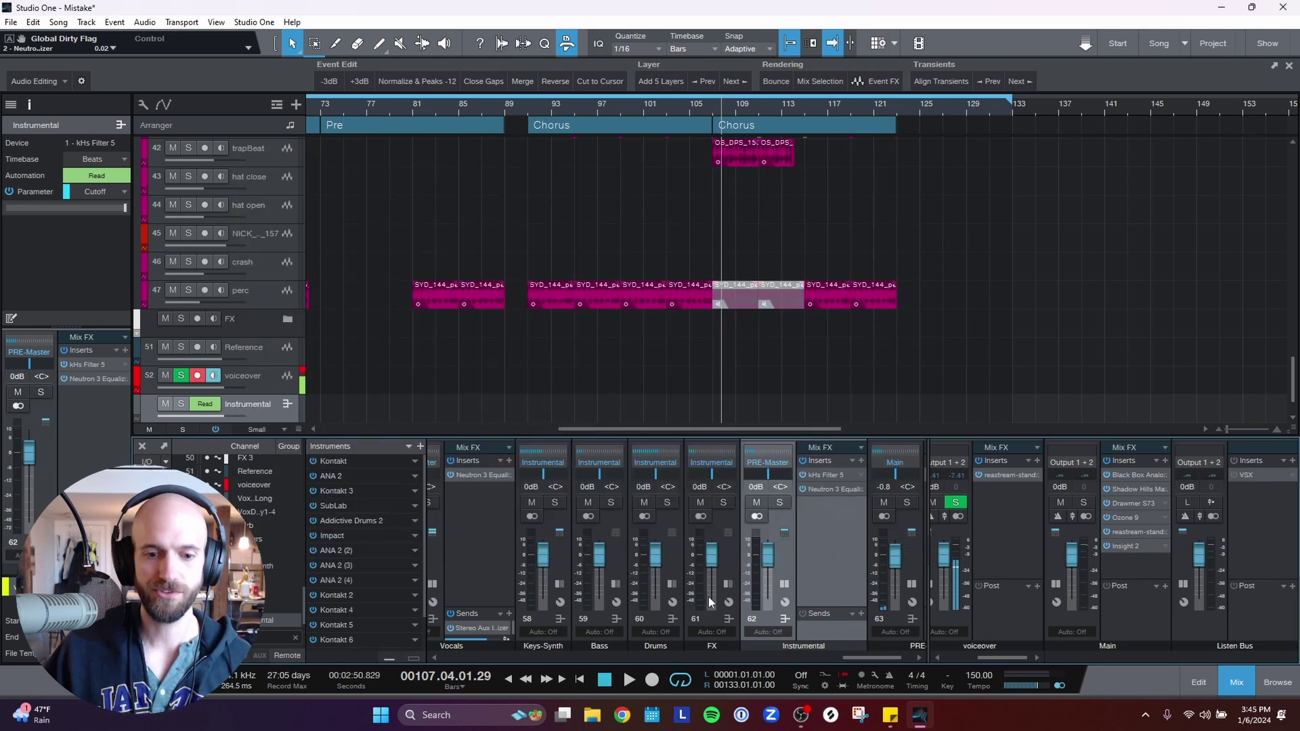
Step: Return to the vocal tracks, select voxLeadChor, and expand its mixer channel to show the inserts and sends
scroll(270, 217, up, 1)
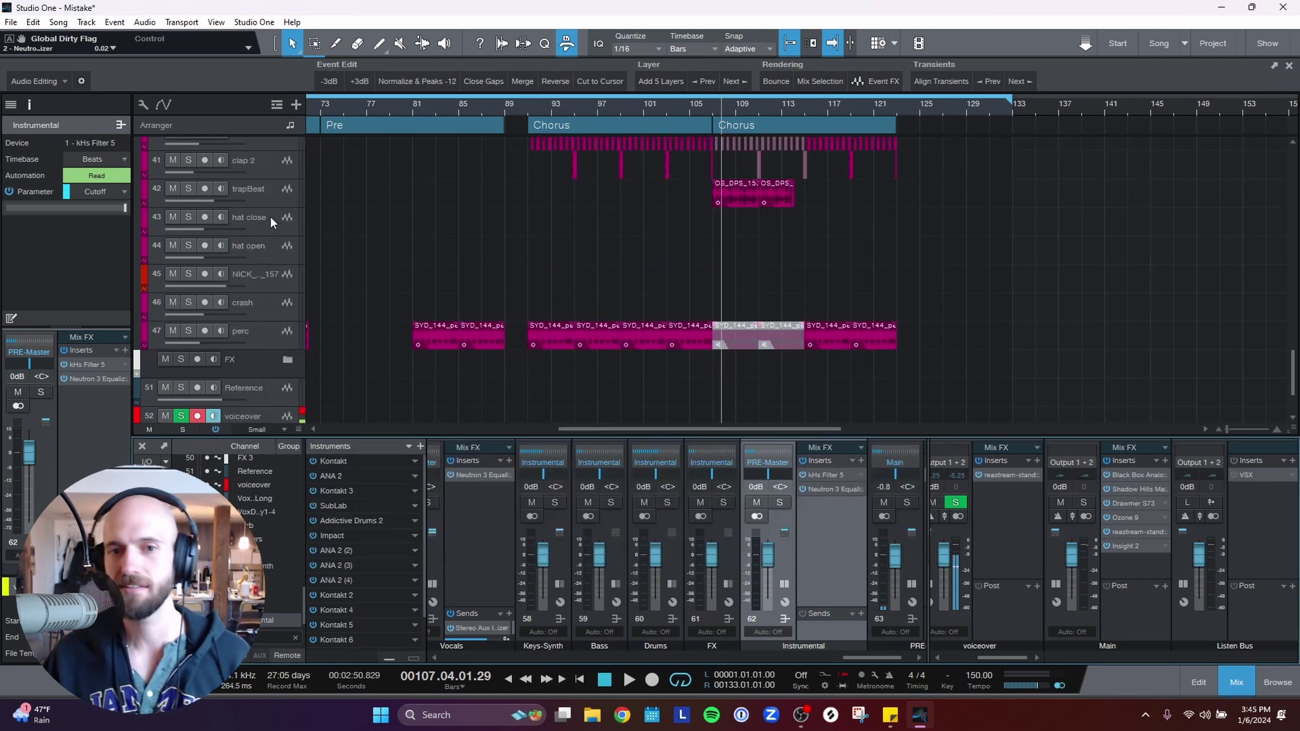
scroll(270, 216, up, 4)
scroll(271, 222, up, 5)
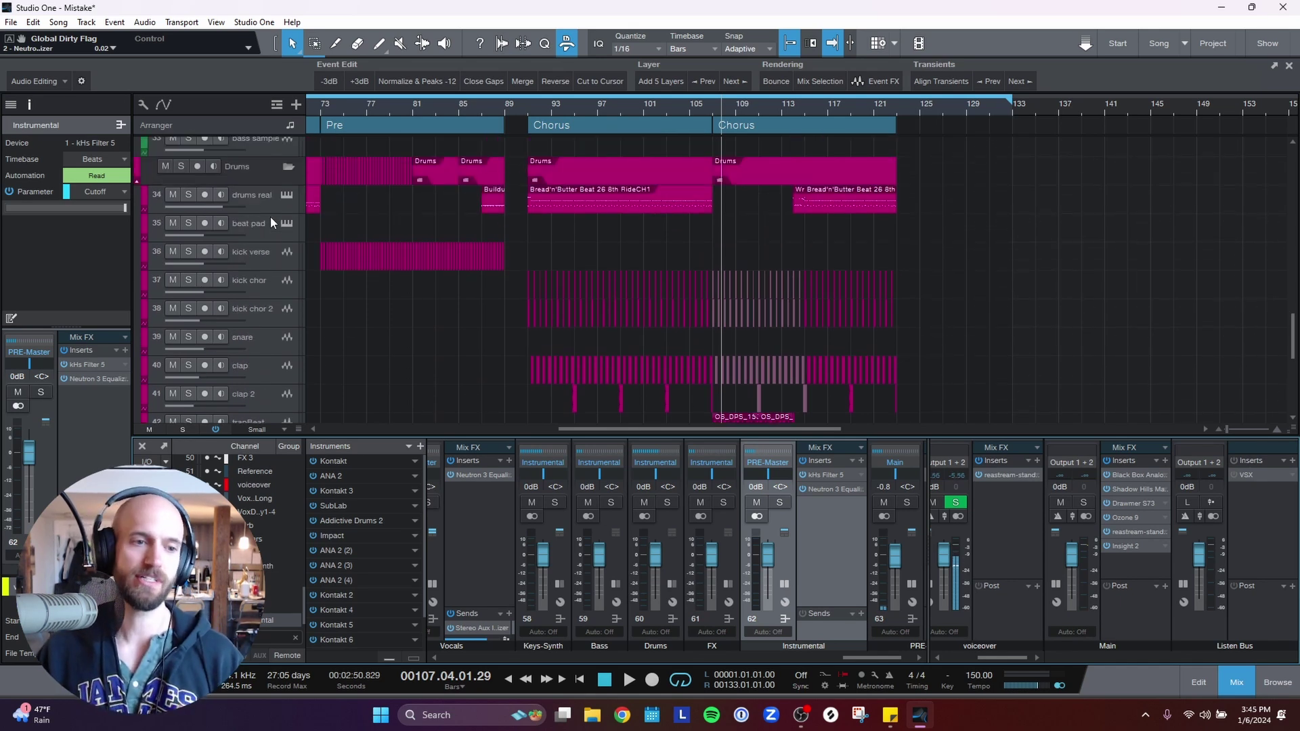
scroll(251, 266, up, 5)
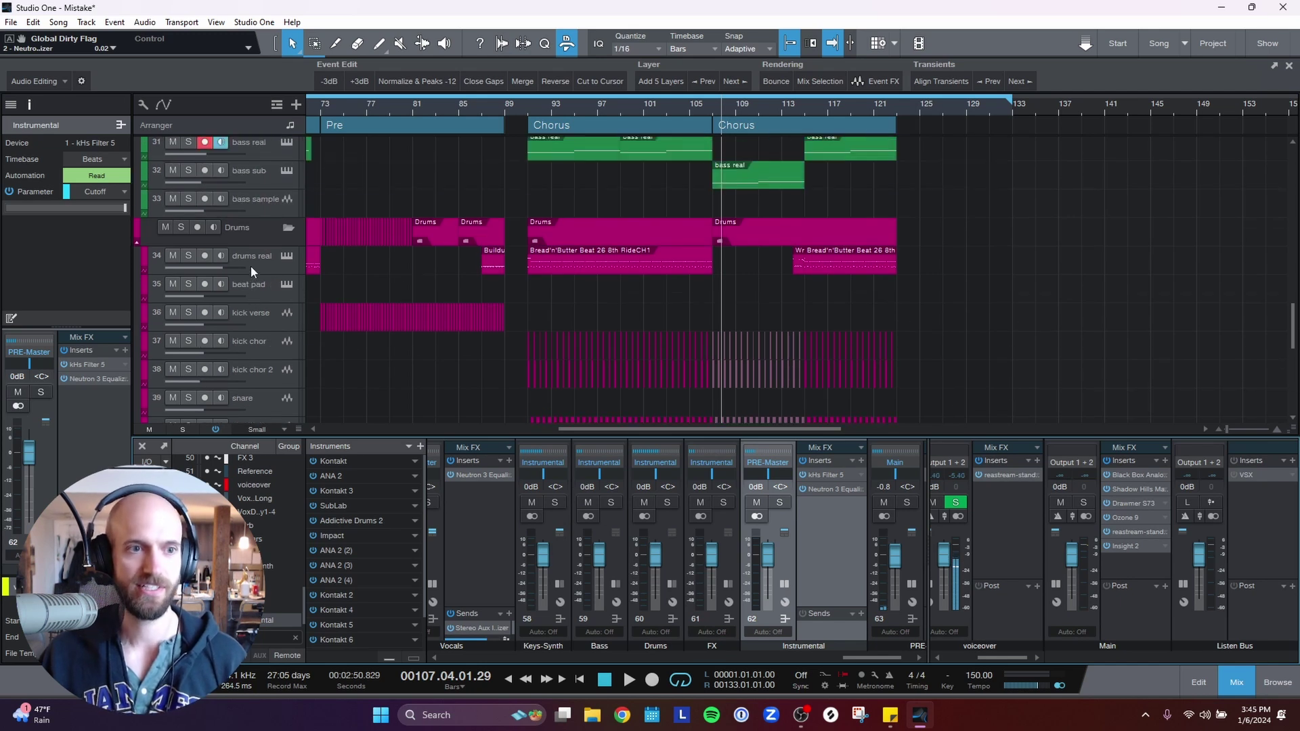
scroll(250, 266, up, 15)
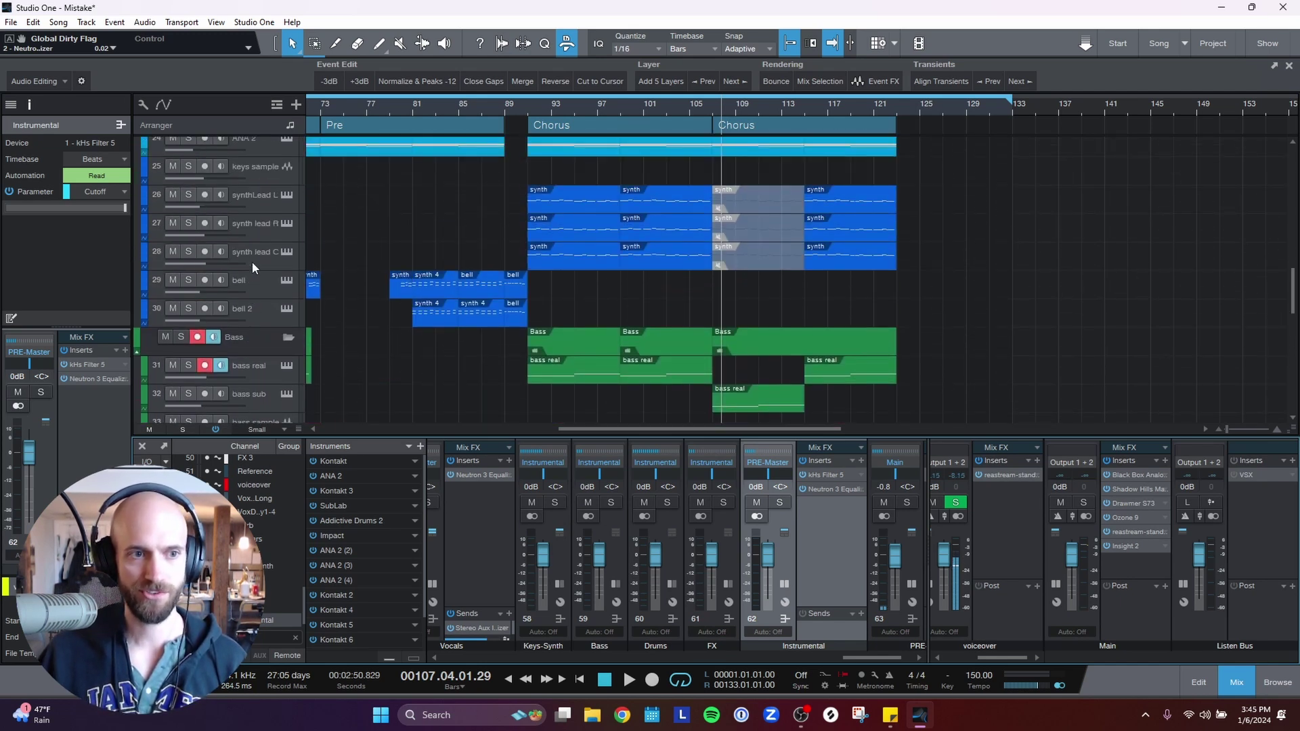
scroll(375, 241, up, 6)
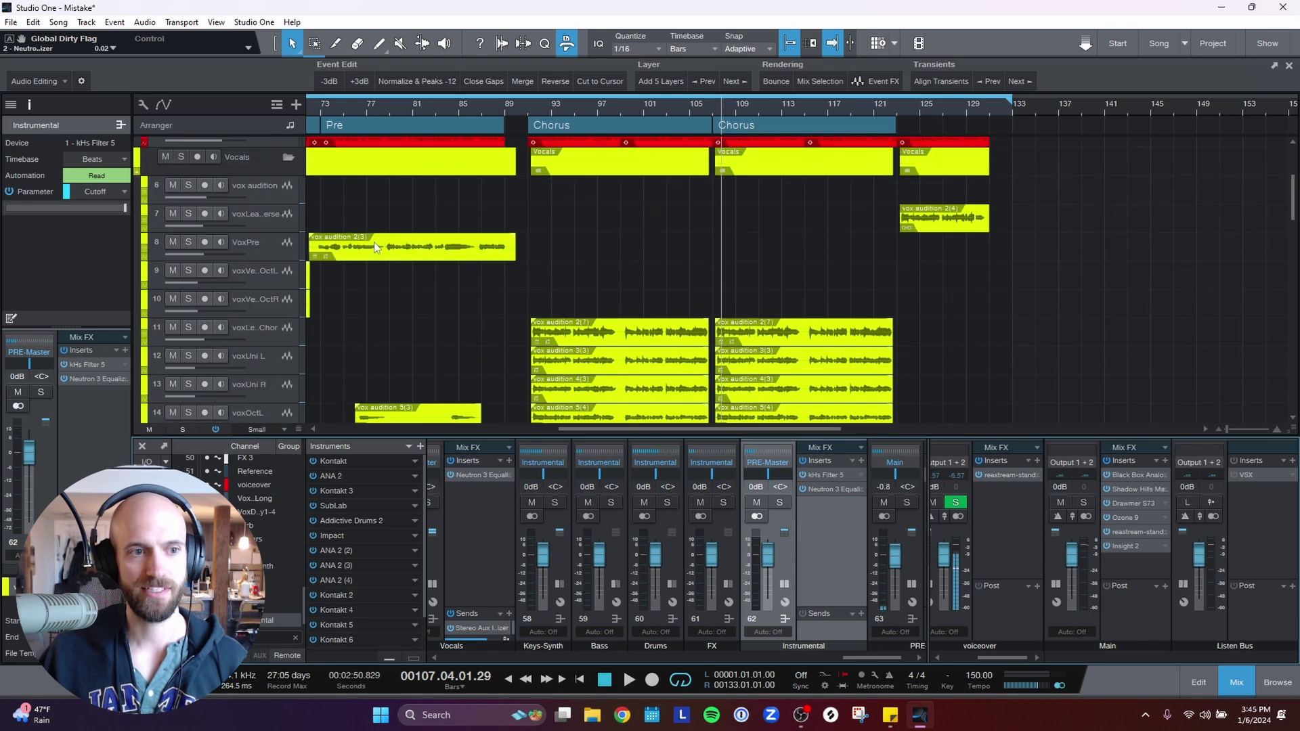
click(273, 256)
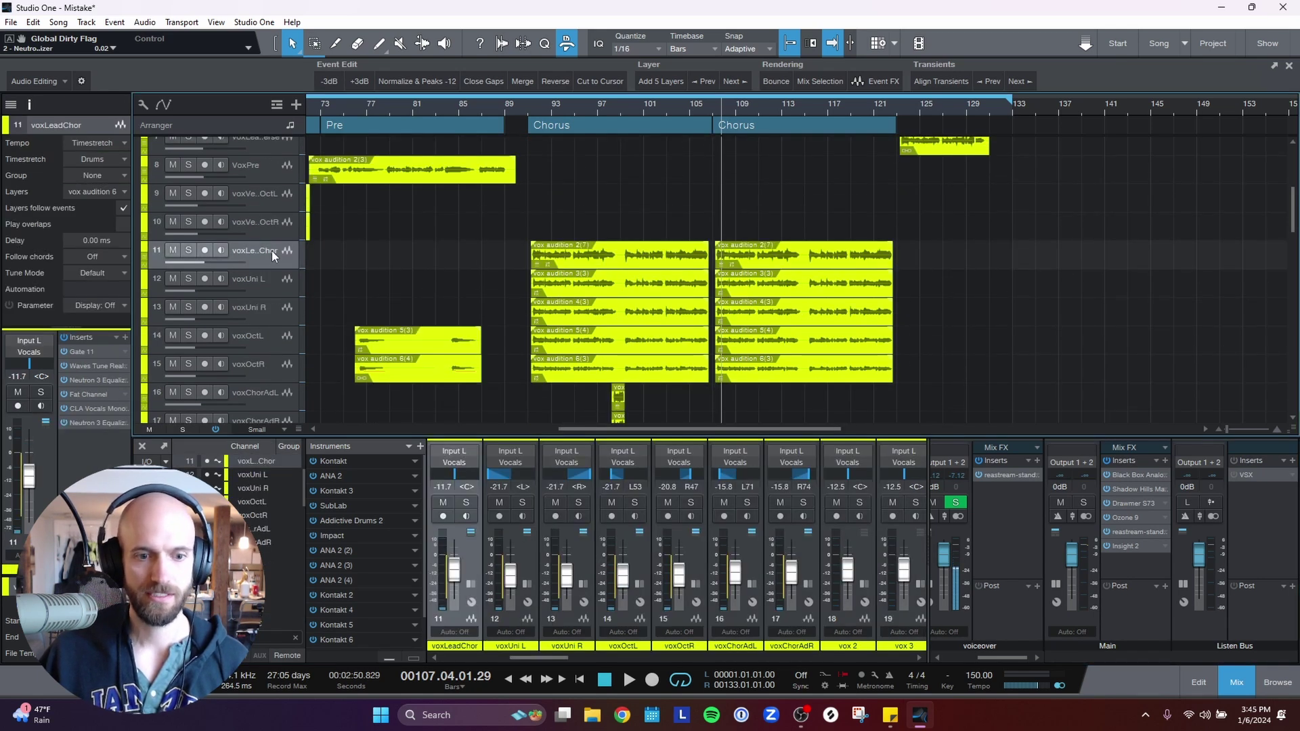
click(469, 533)
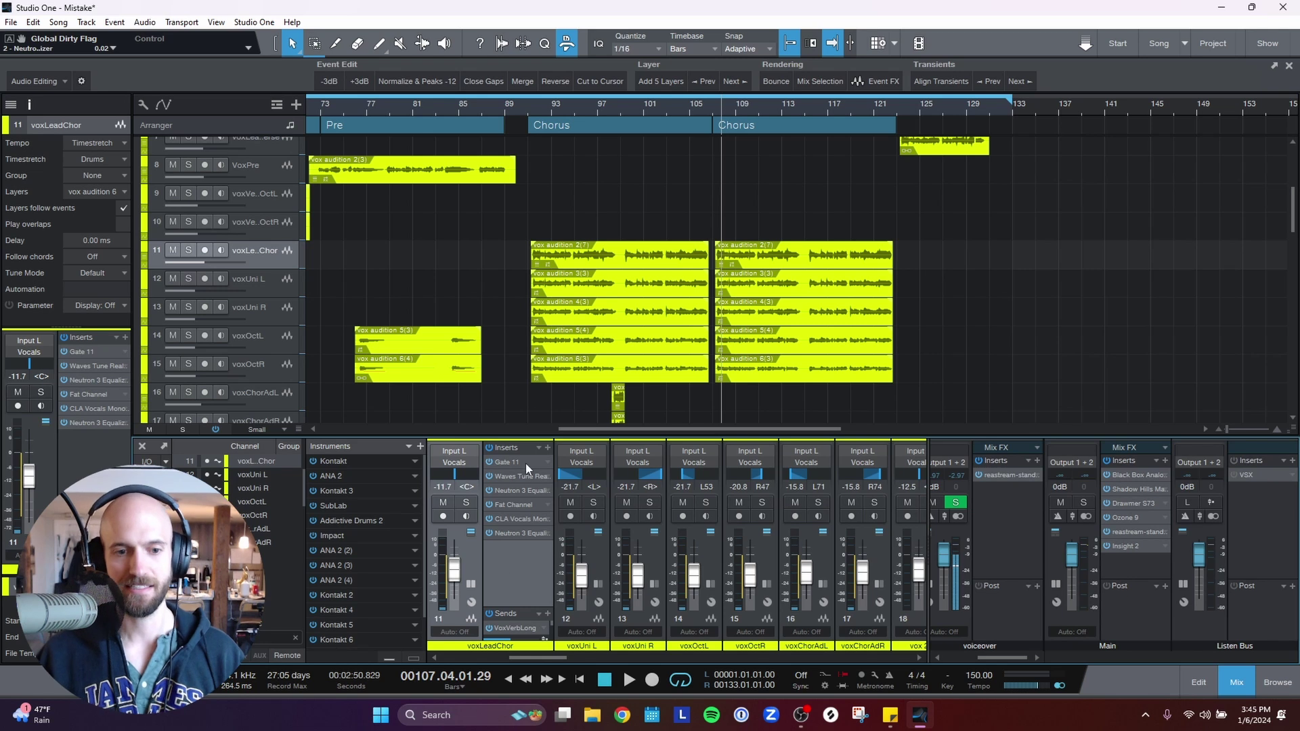
Step: Add Fresh Air as an insert on voxLeadChor, view its interface, and remove it from the channel again
click(547, 447)
text(fresh)
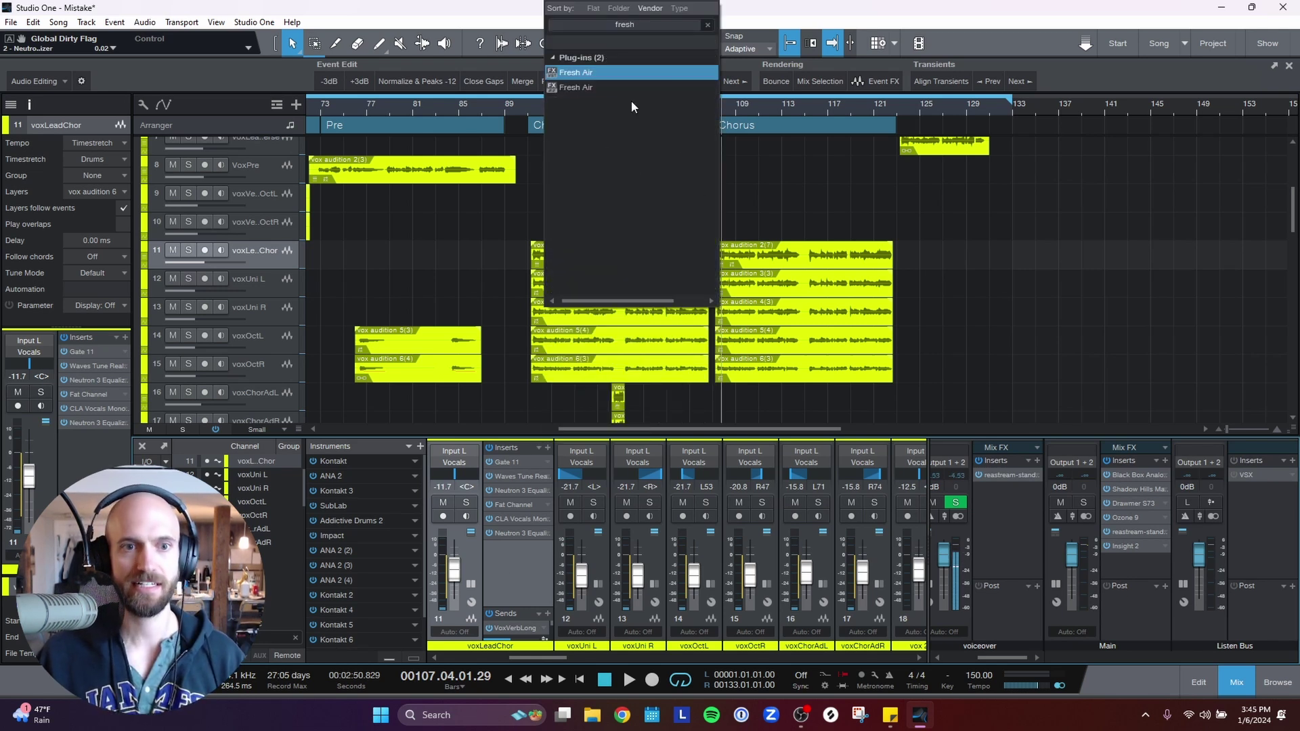
double_click(595, 87)
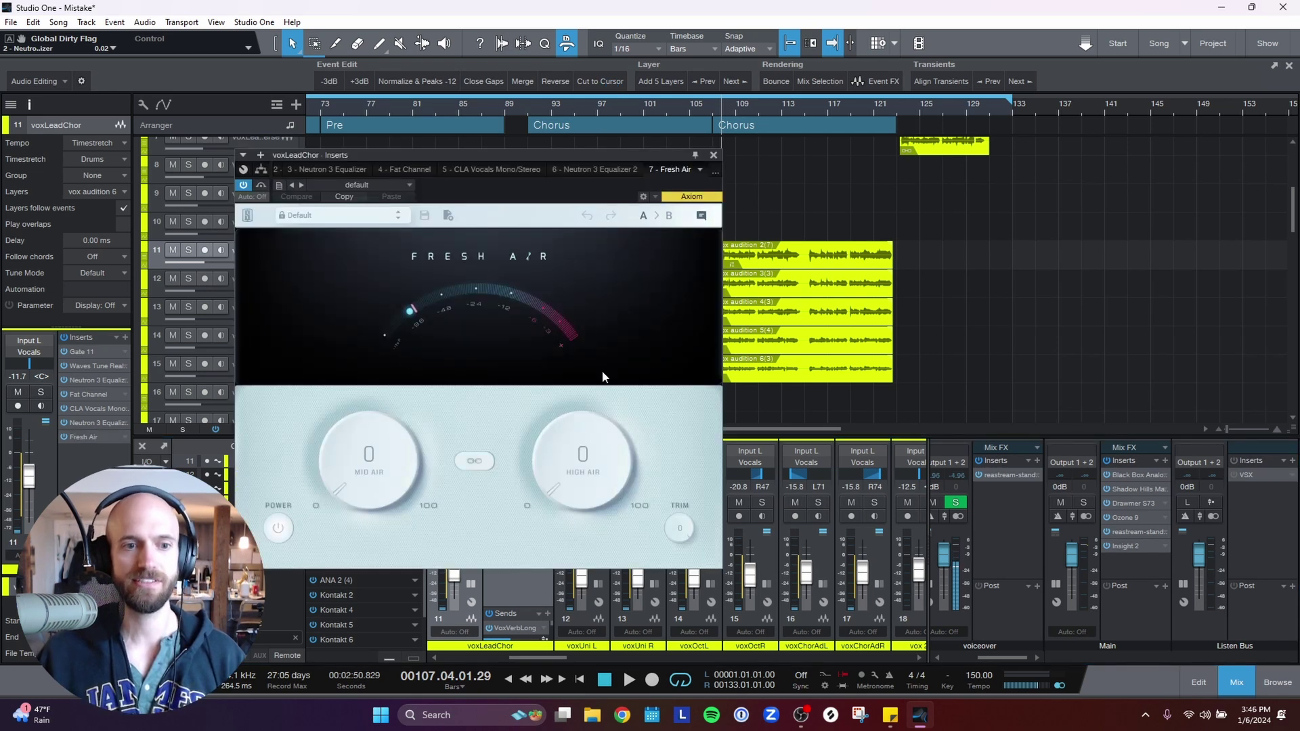
click(713, 155)
right_click(549, 548)
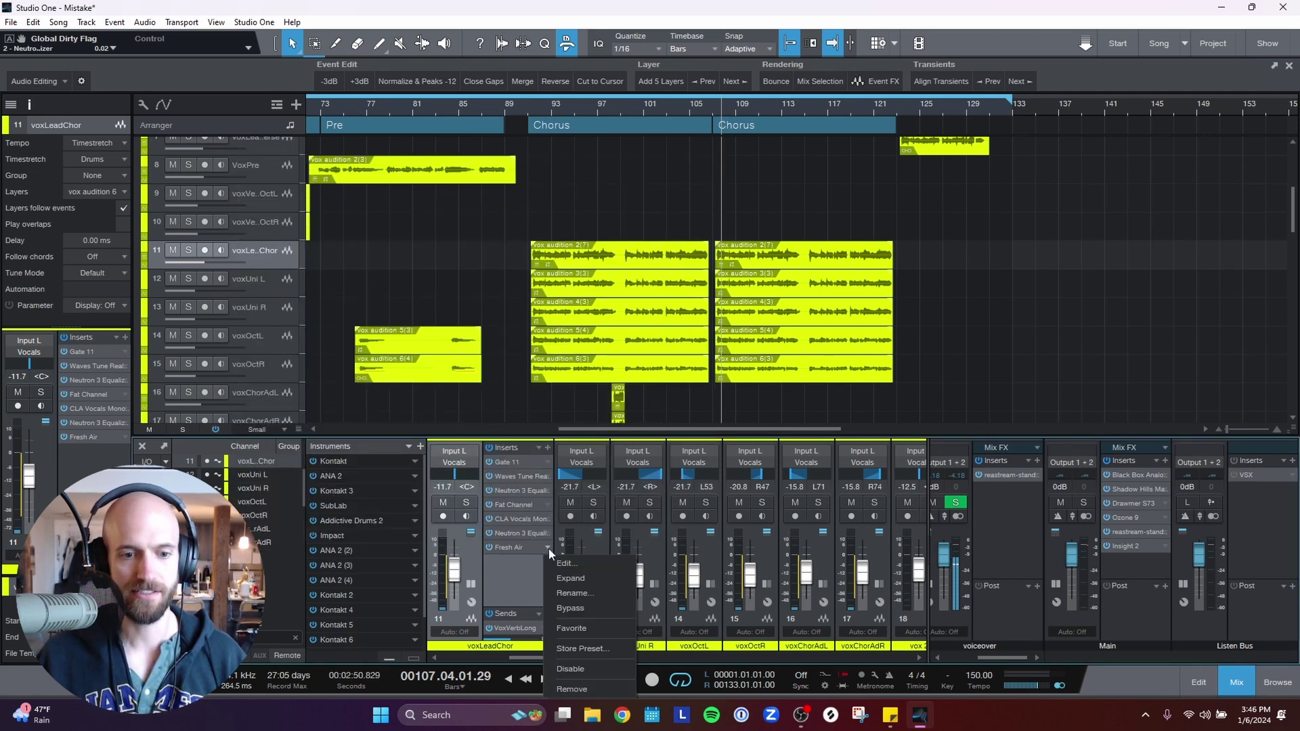
click(562, 688)
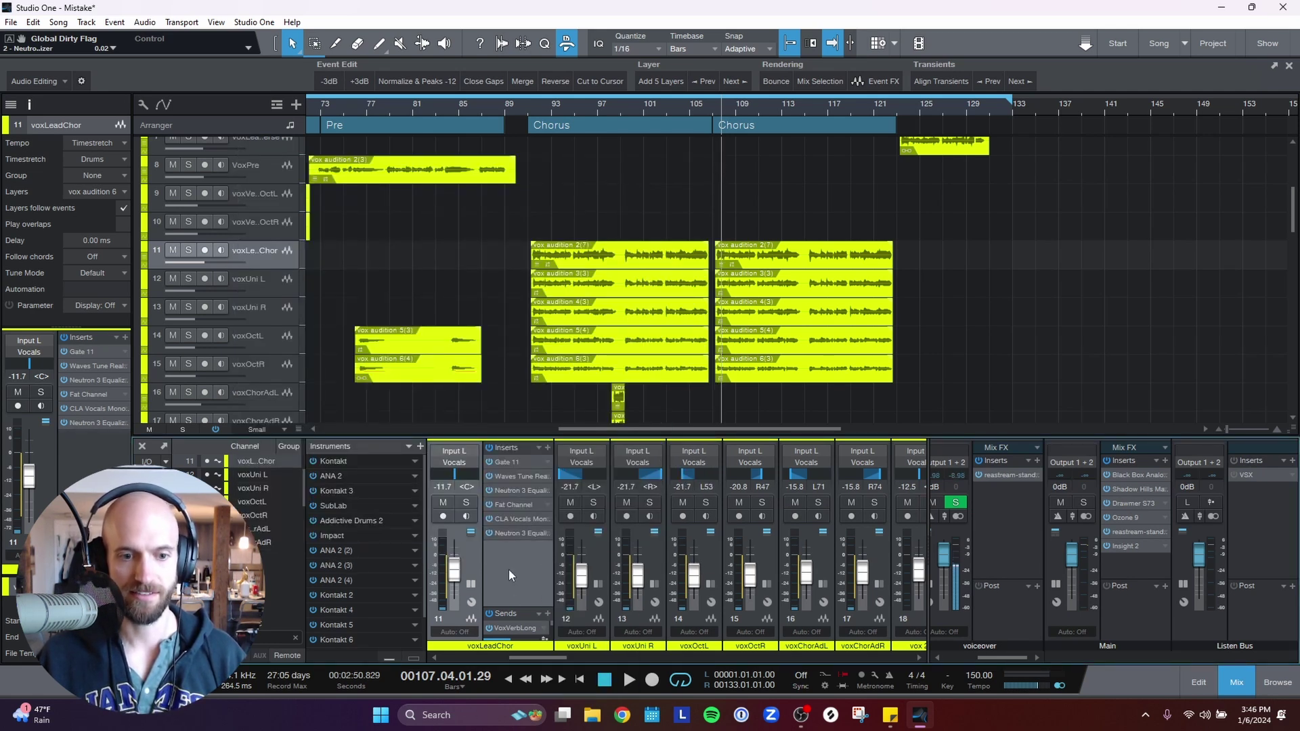
Step: Open the CLA Vocals insert on voxLeadChor, check its Treble fader, and move the plug-in window clear of the timeline ruler
click(513, 518)
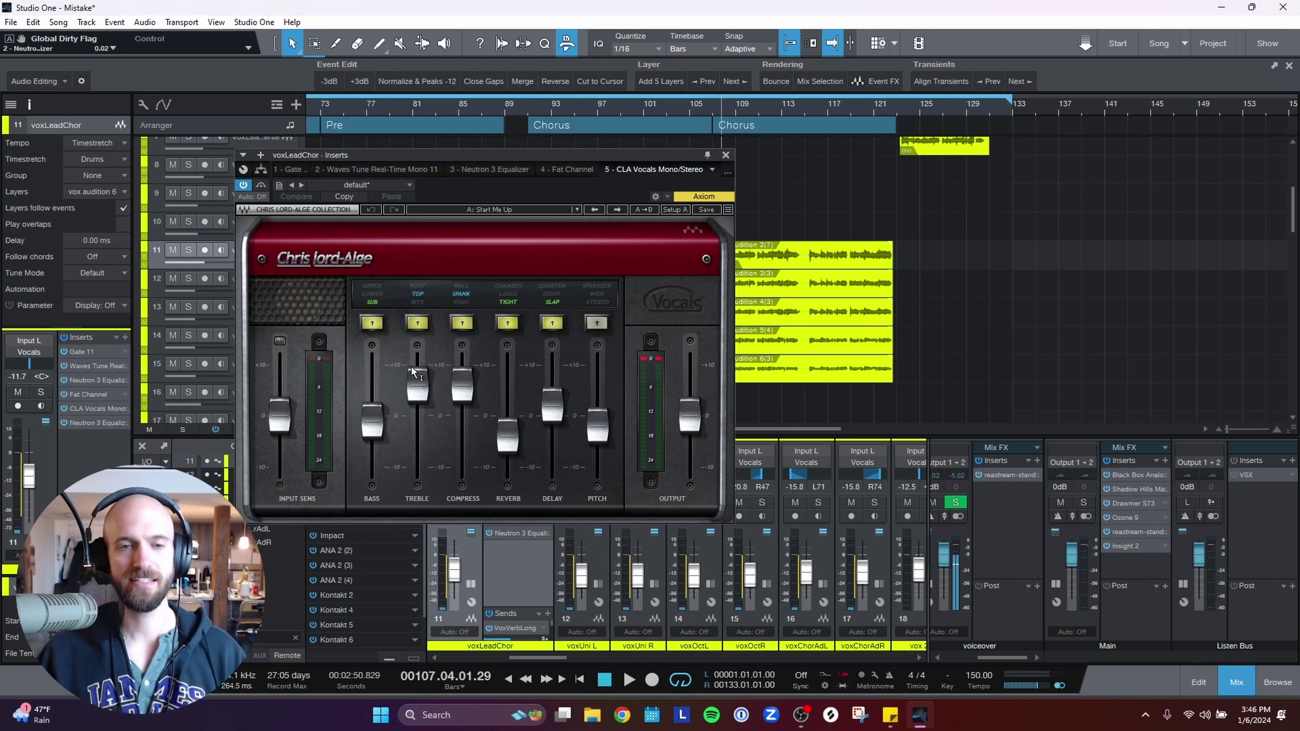
mouse_move(411, 370)
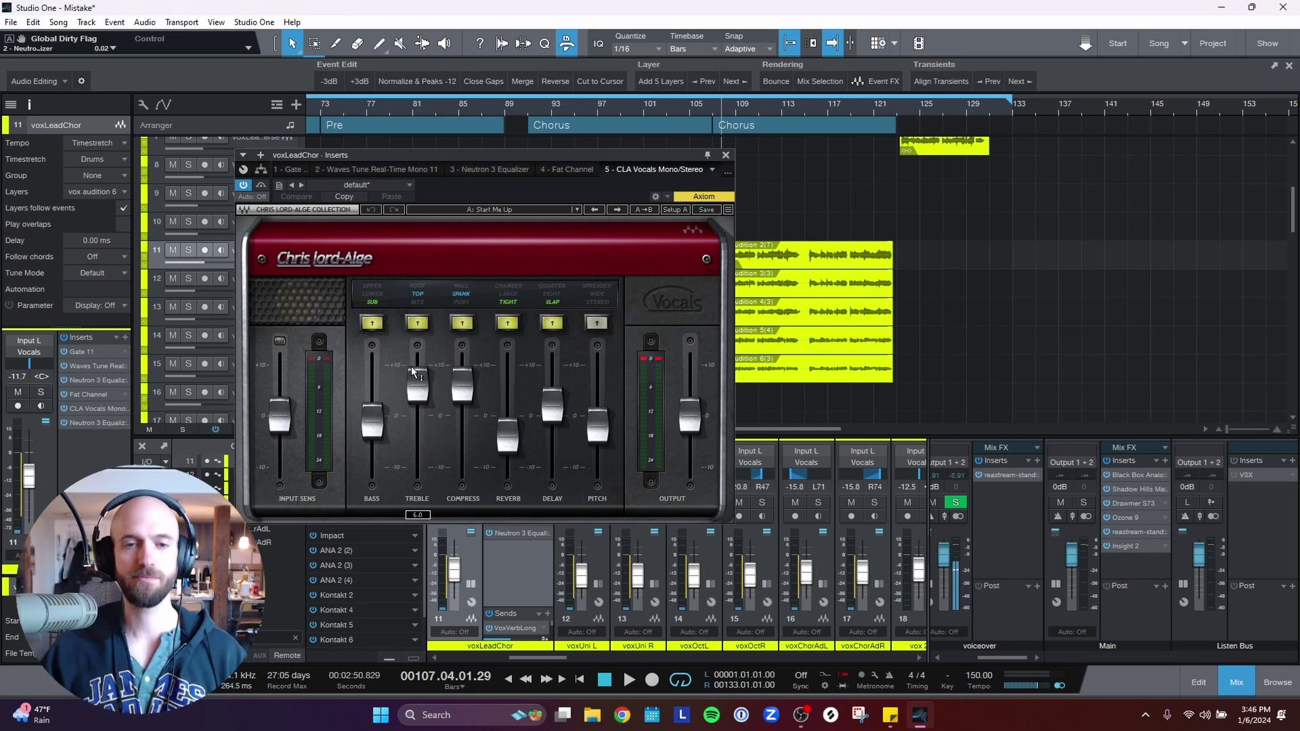
drag(487, 156, 589, 278)
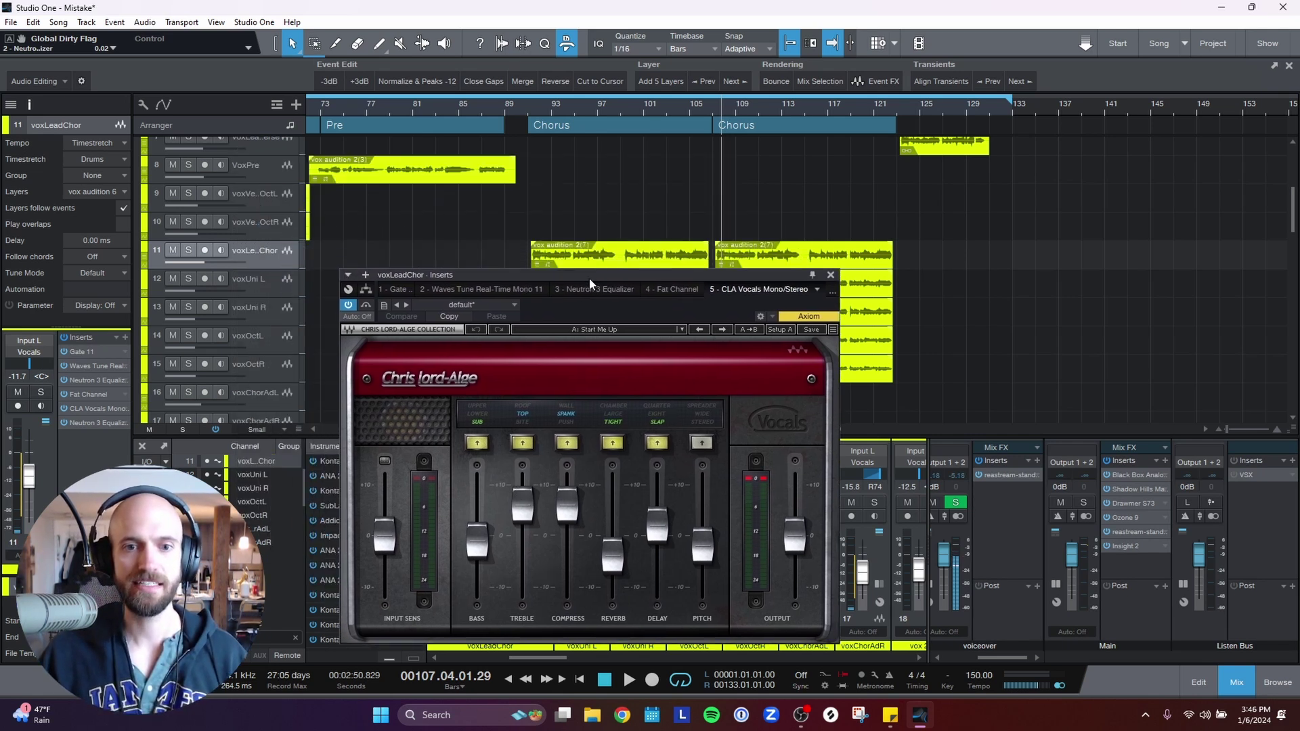
Step: Solo voxLeadChor, raise the CLA Vocals Treble to 6.9 while playing the first Chorus from bar 92, and close the plug-in window
click(534, 108)
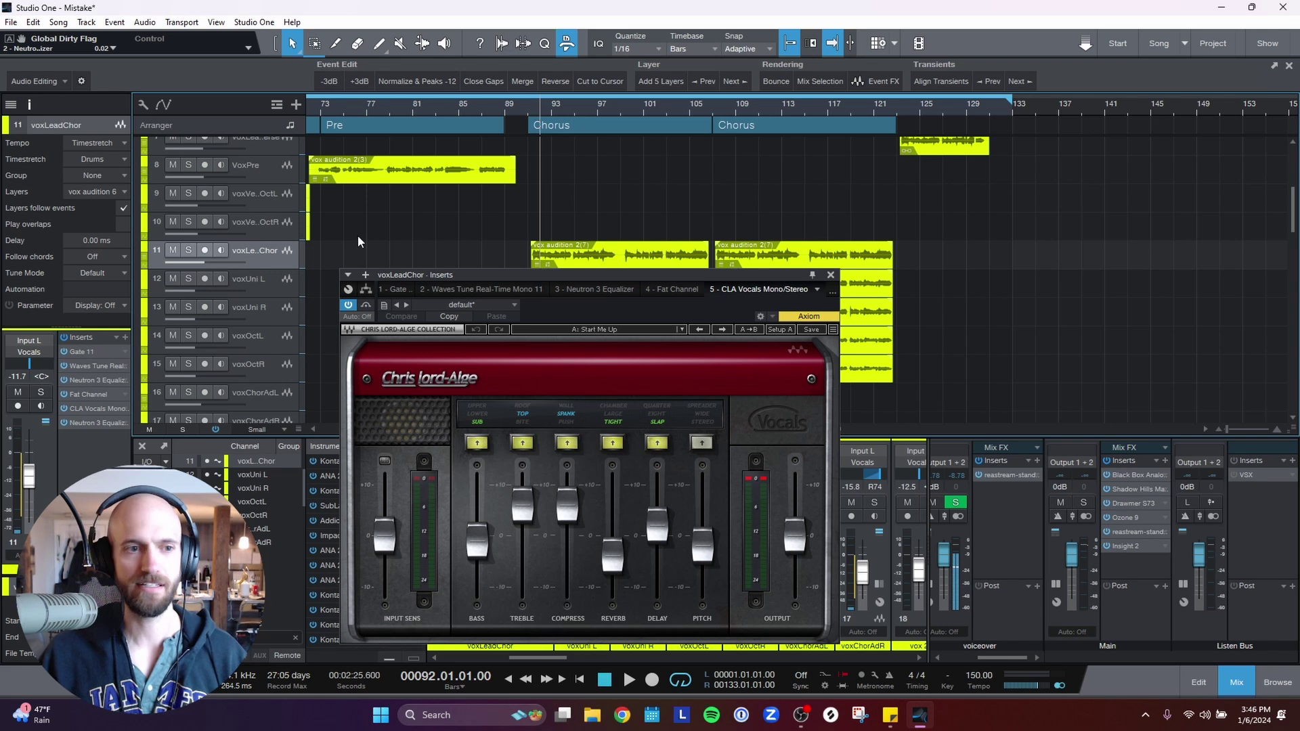
click(190, 249)
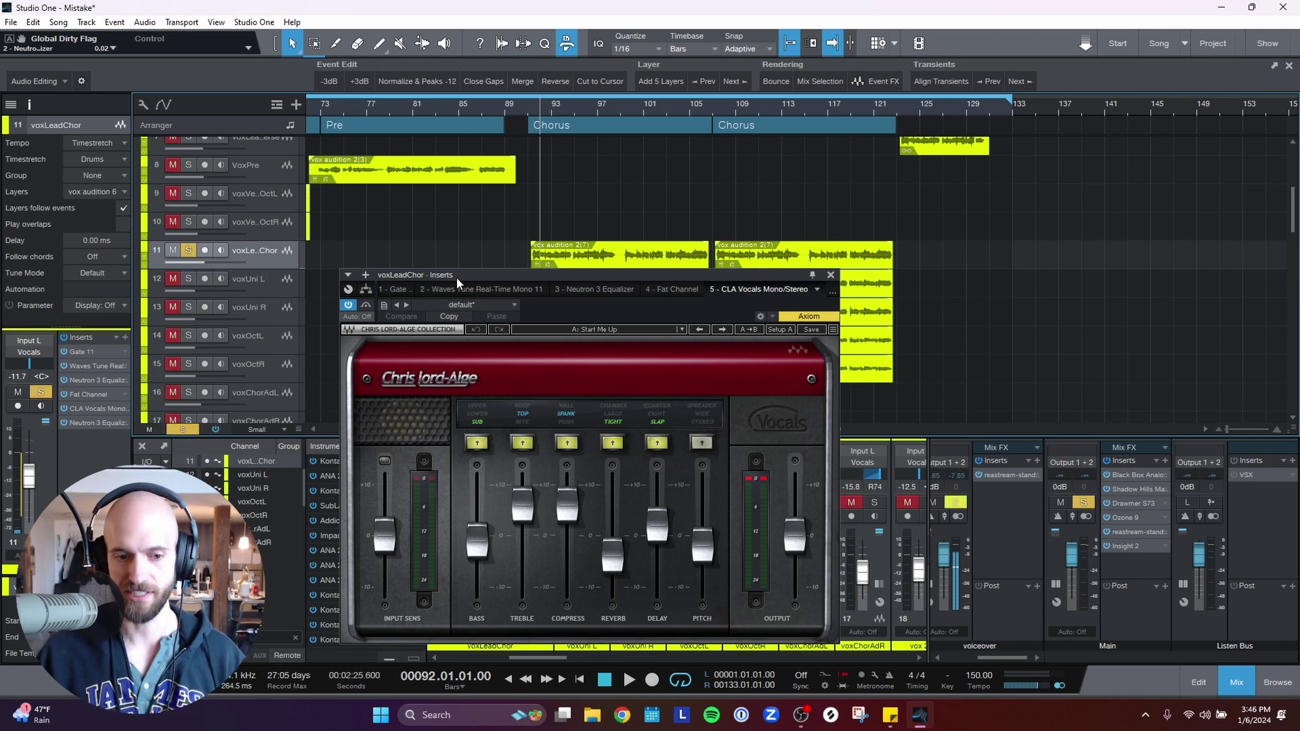
key(space)
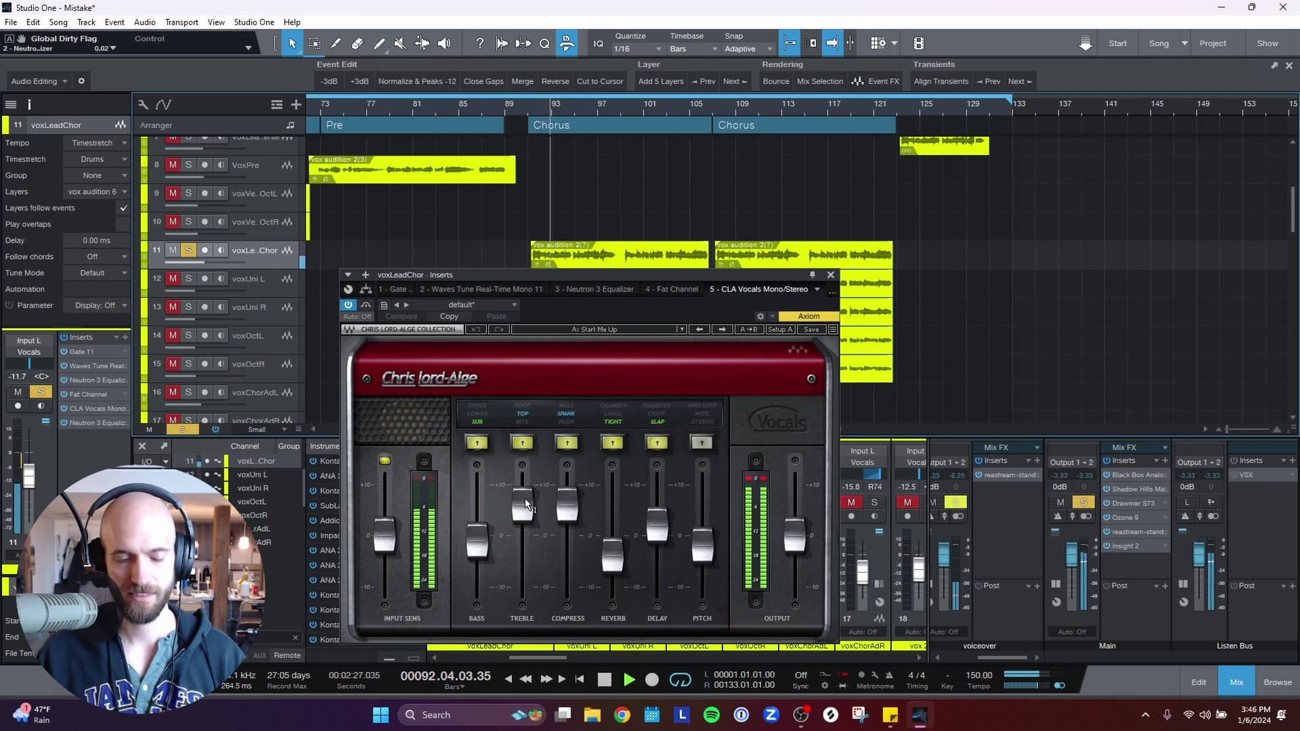
mouse_move(525, 498)
mouse_down()
mouse_move(522, 540)
mouse_move(526, 493)
mouse_up()
key(space)
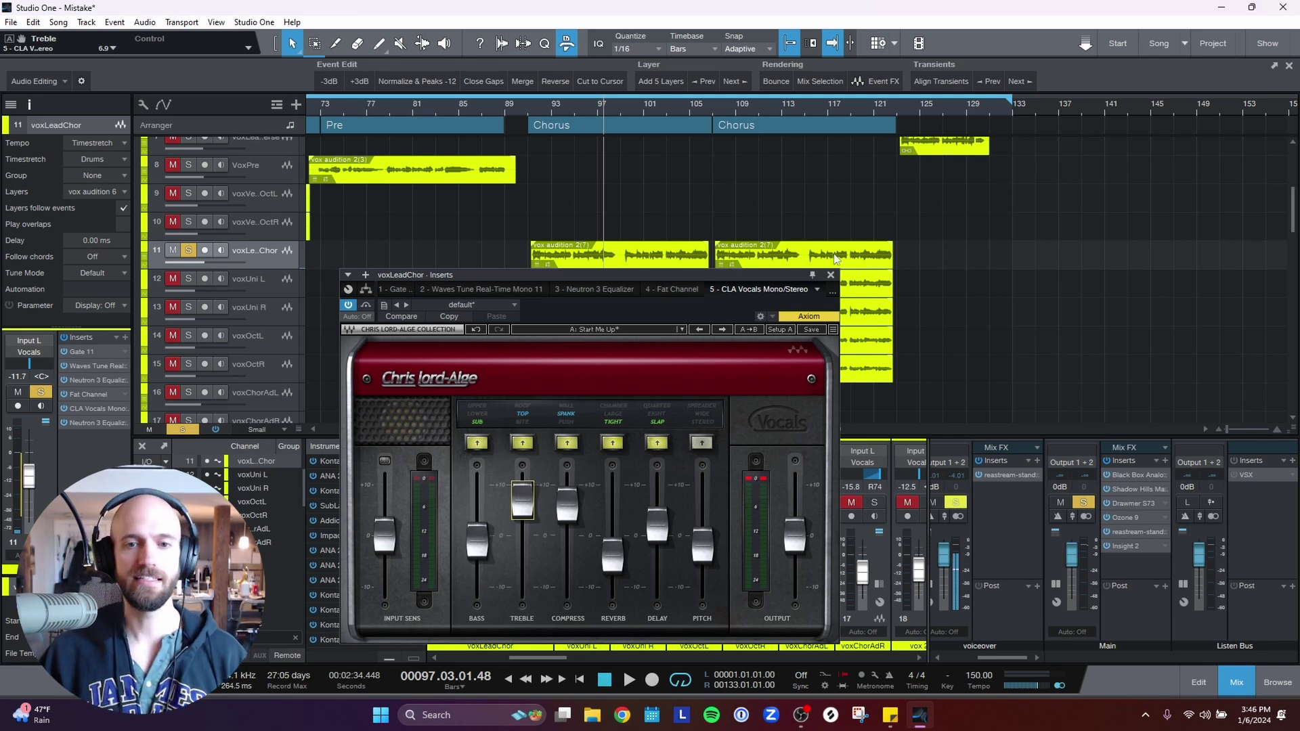
click(831, 275)
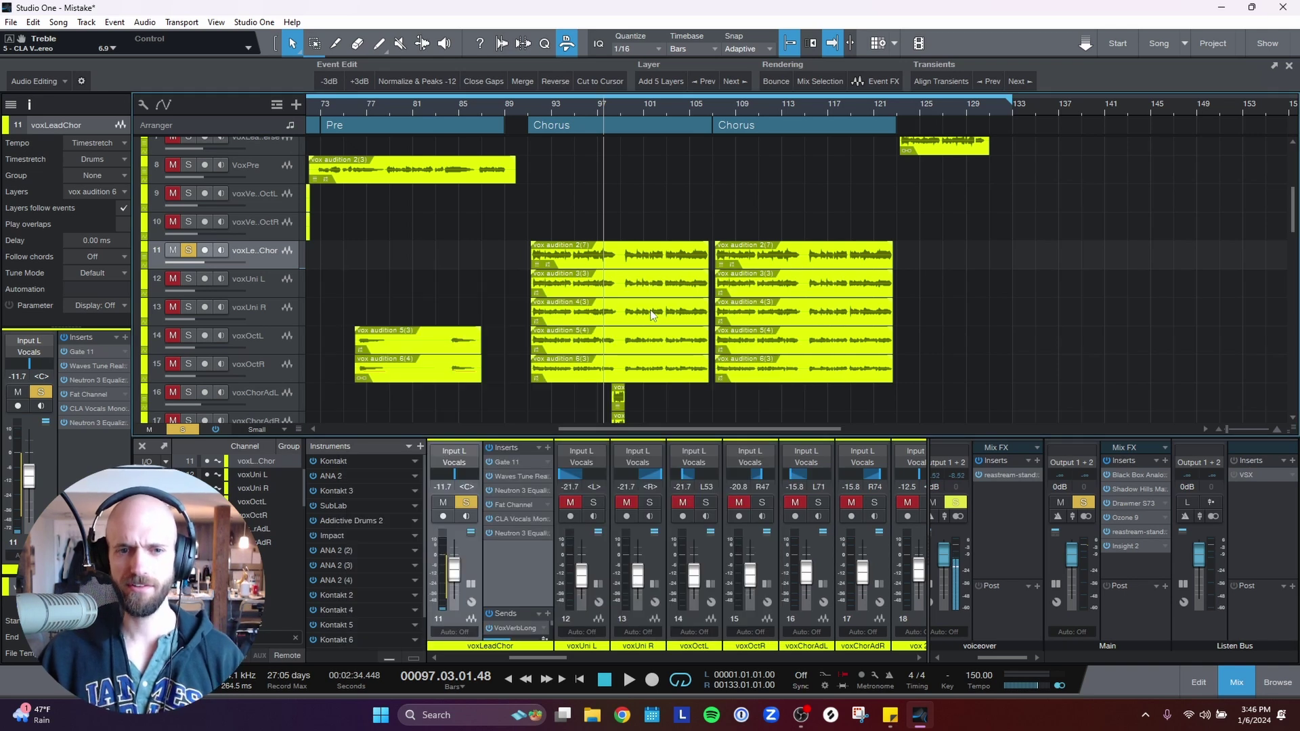
Step: Point out the first Chorus events on voxUni L and voxUni R, and clear the event selection
click(652, 283)
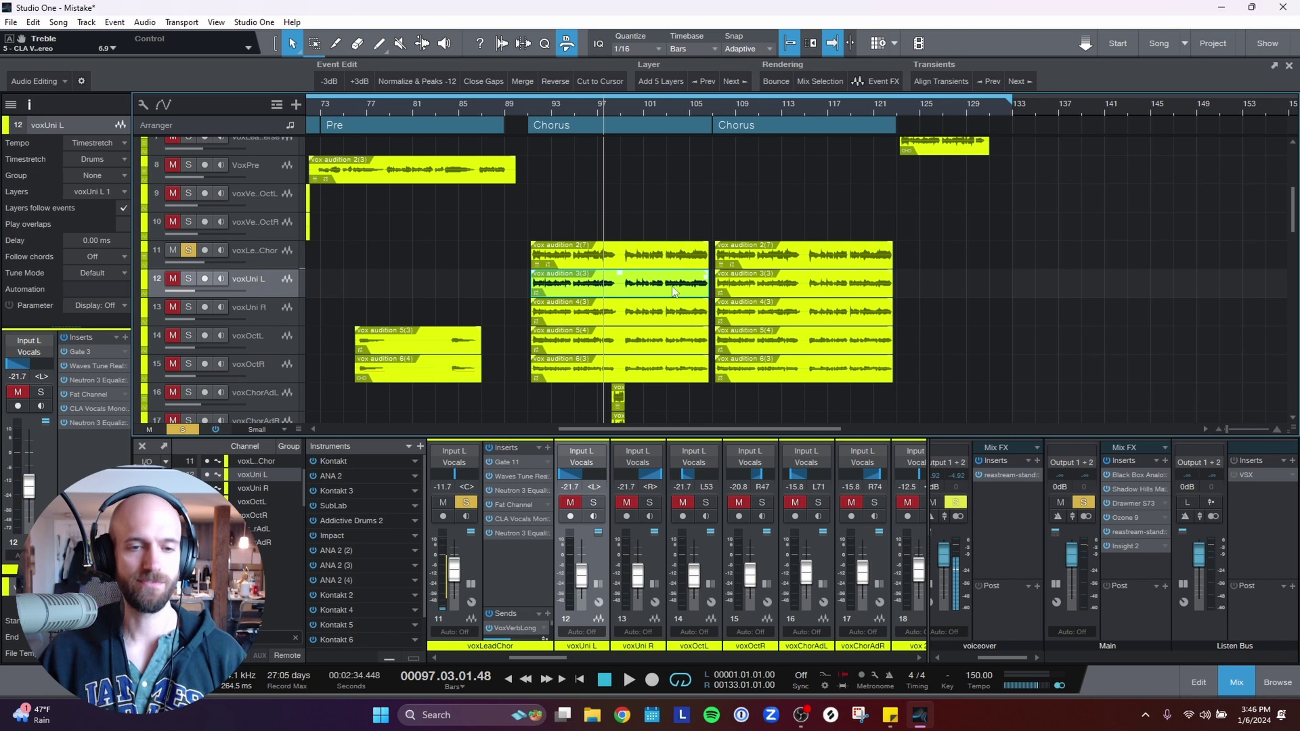
click(675, 313)
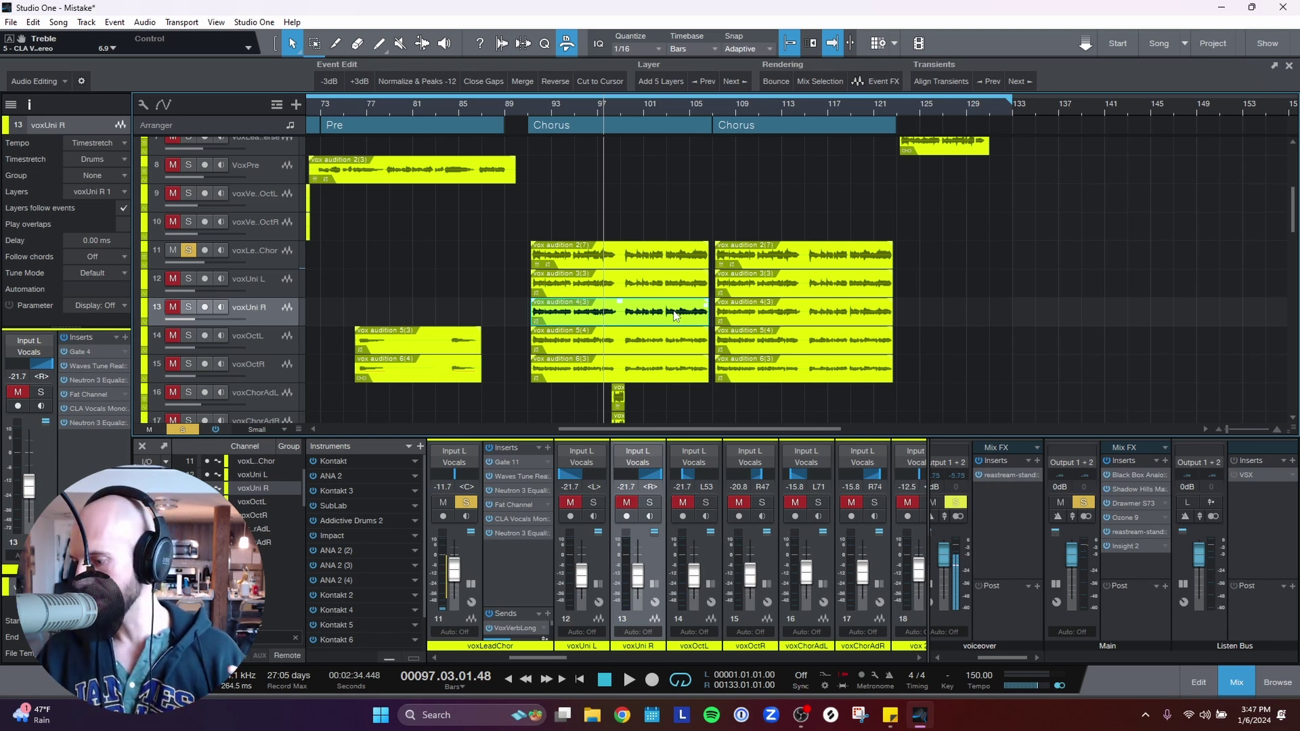
click(682, 208)
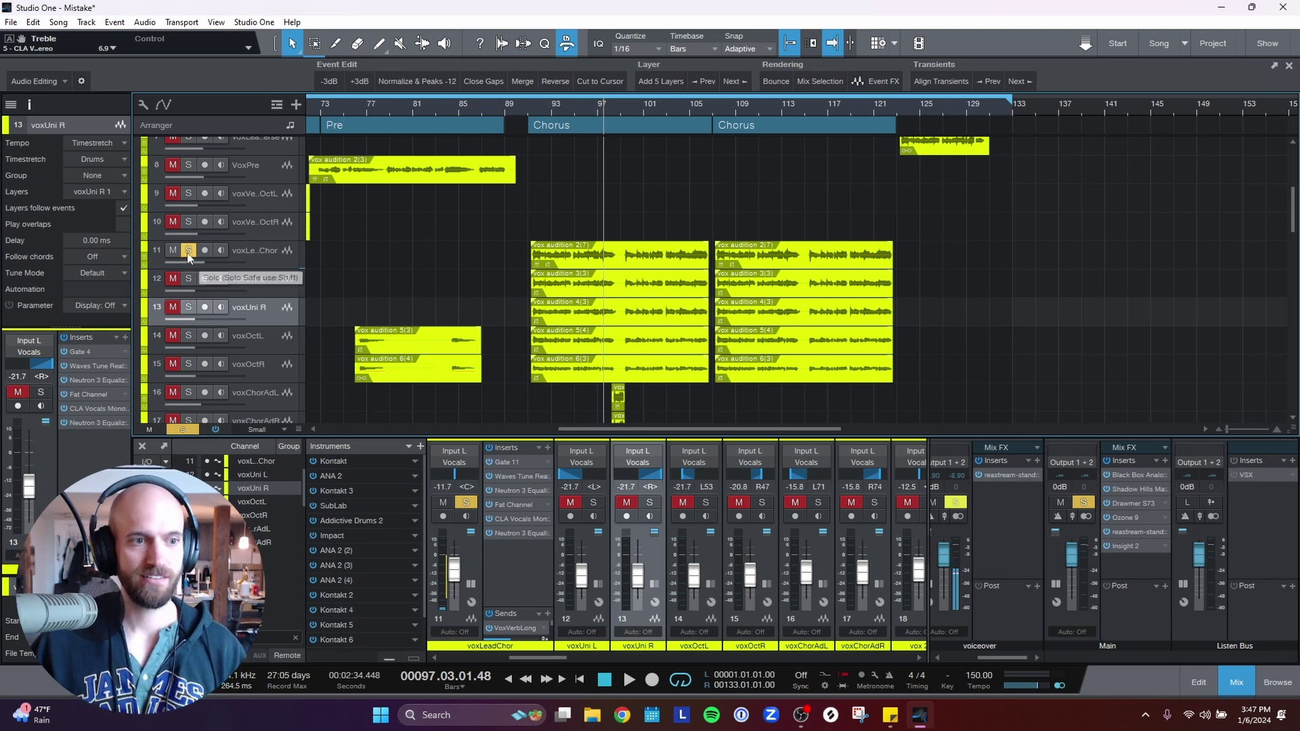
Step: Examine the Fat Channel compressor on voxLeadChor while playing the soloed vocal from bar 92, and close the plug-in window
click(250, 252)
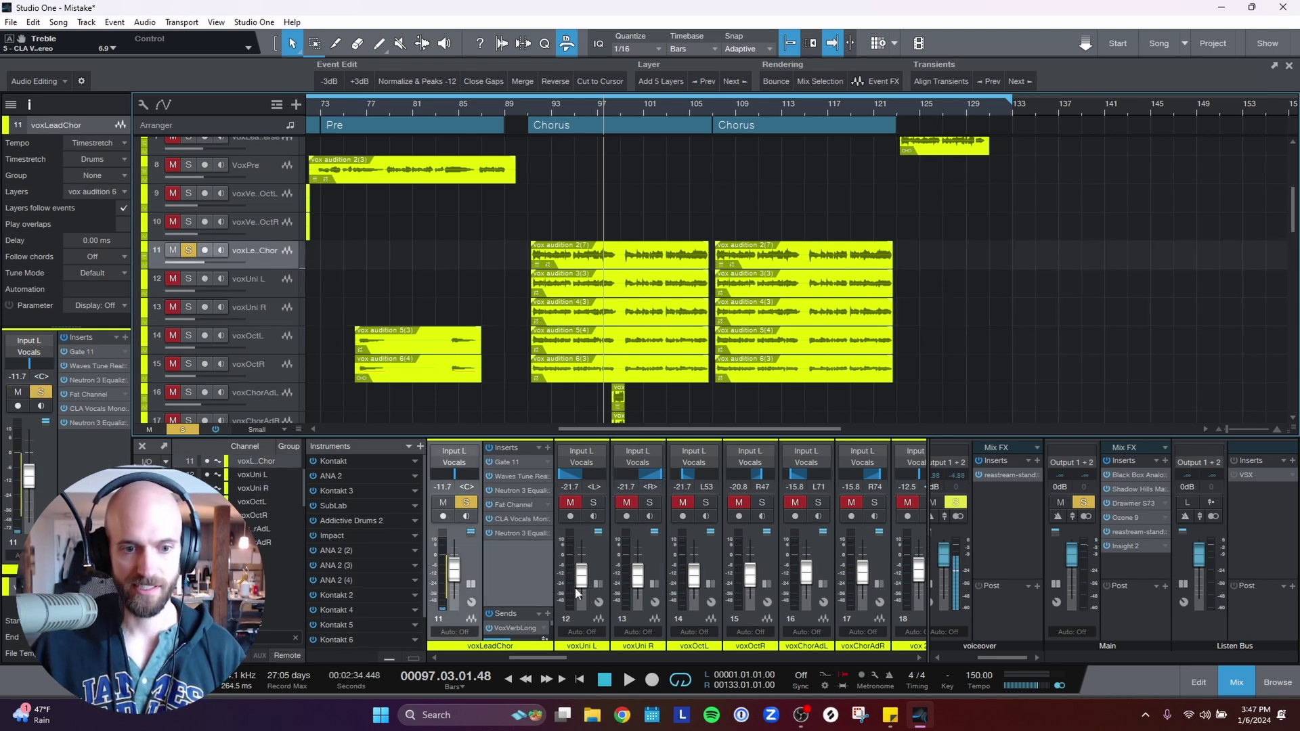
click(514, 504)
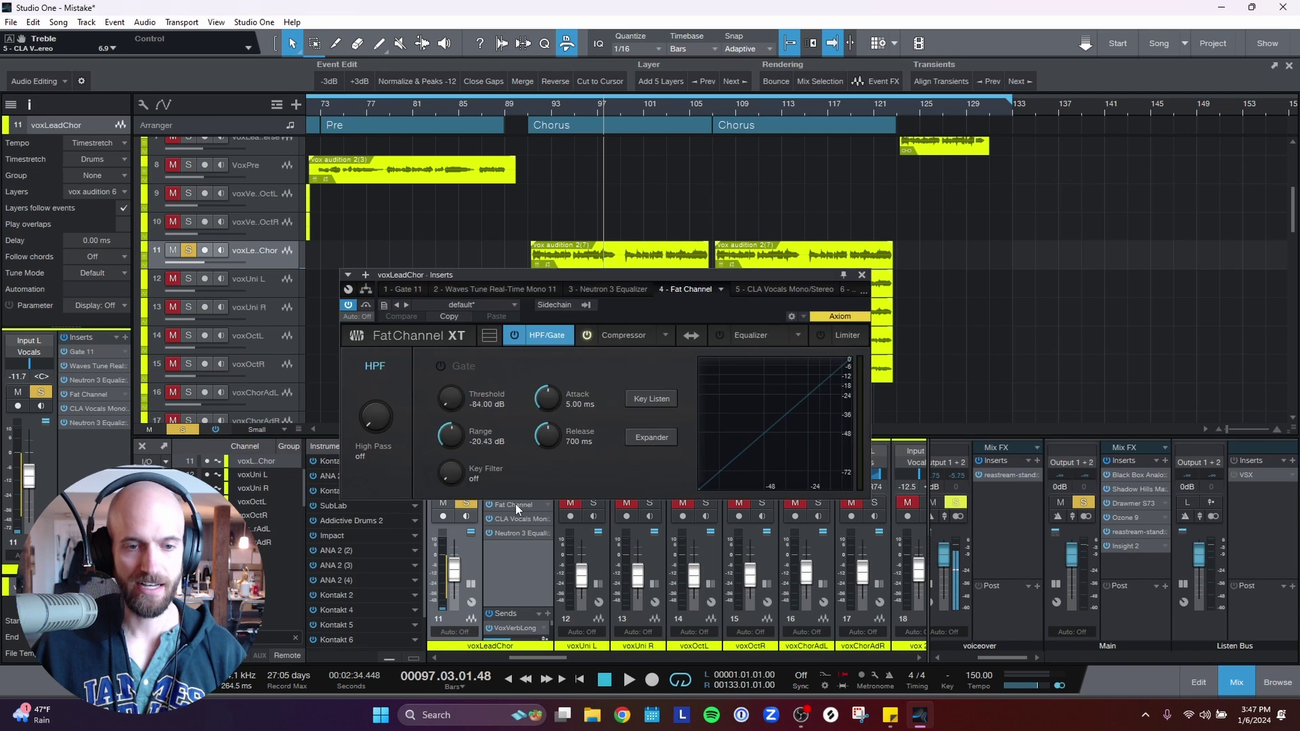
click(611, 336)
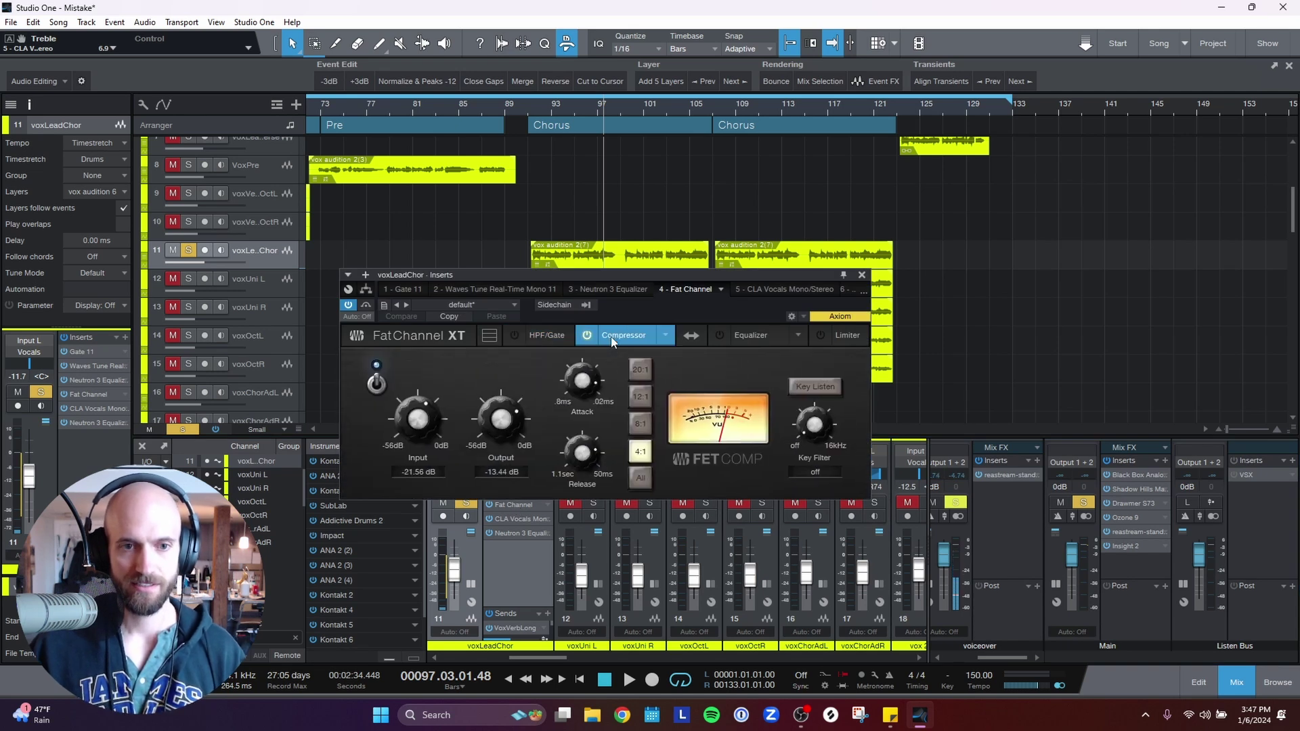
click(536, 113)
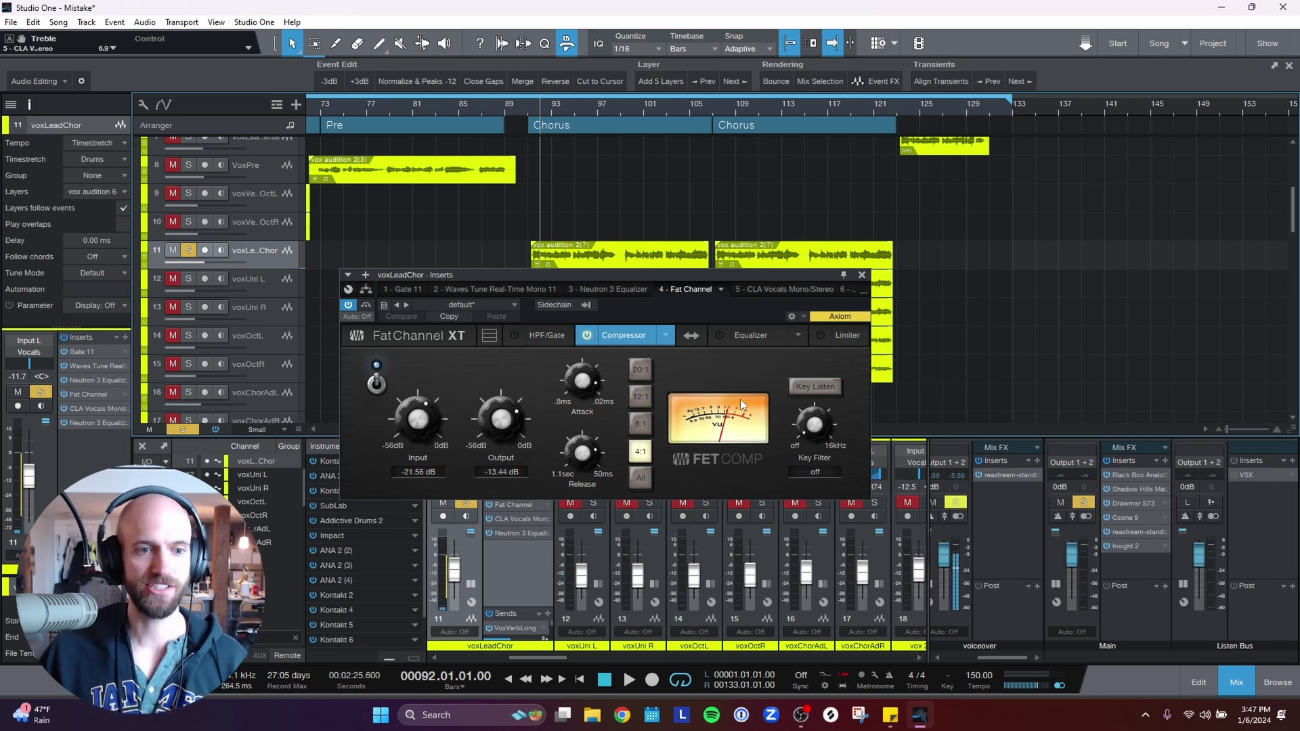
key(space)
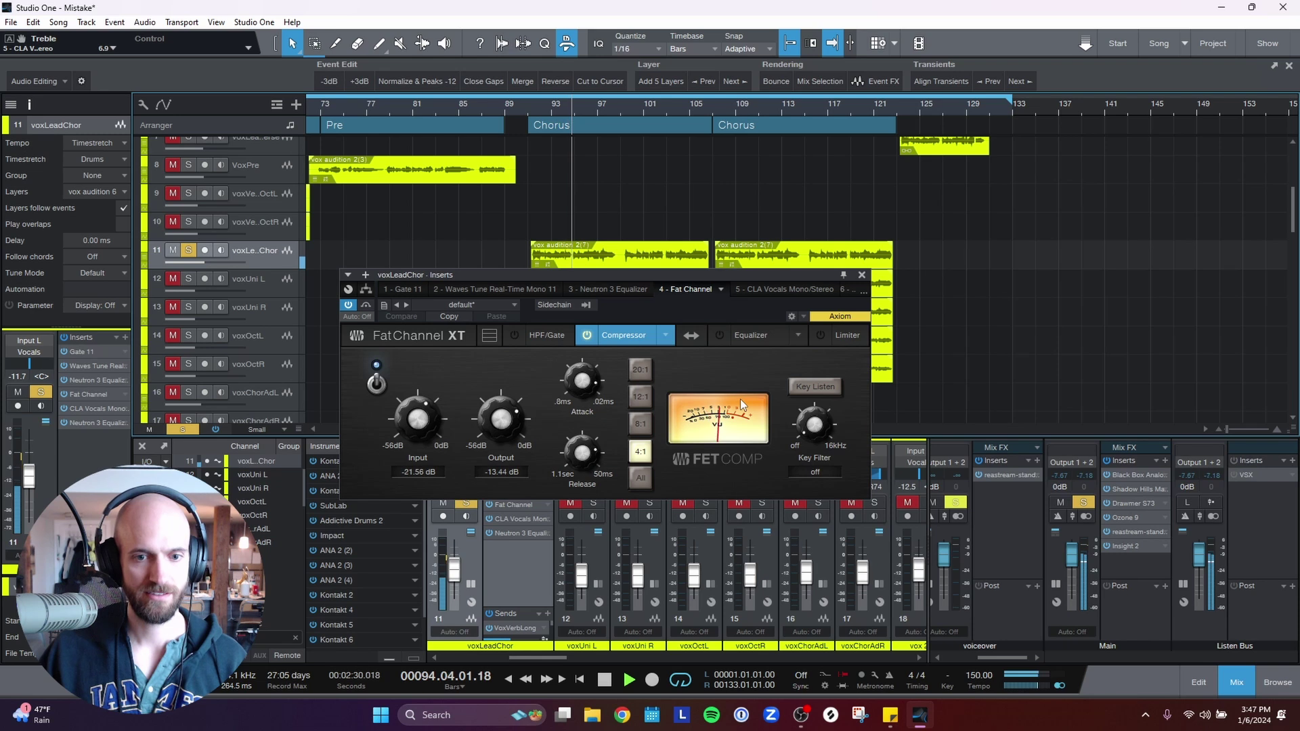
key(space)
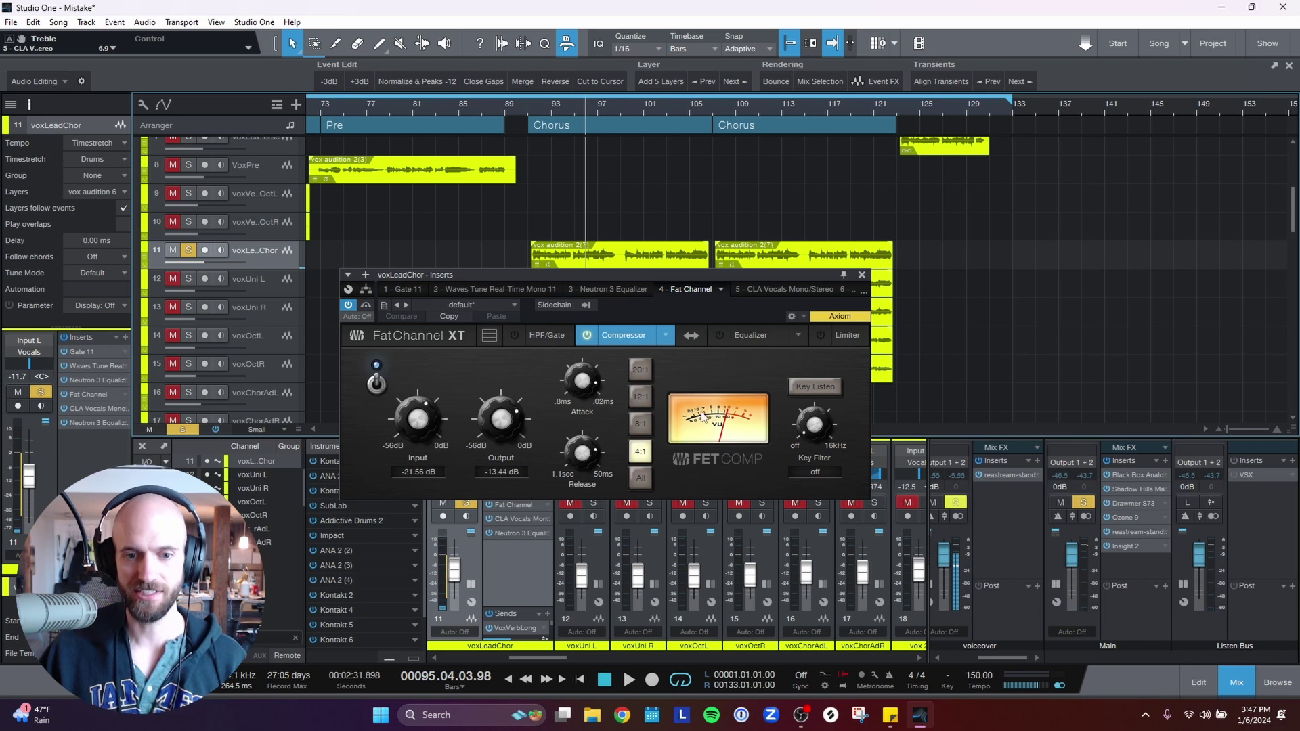
click(861, 275)
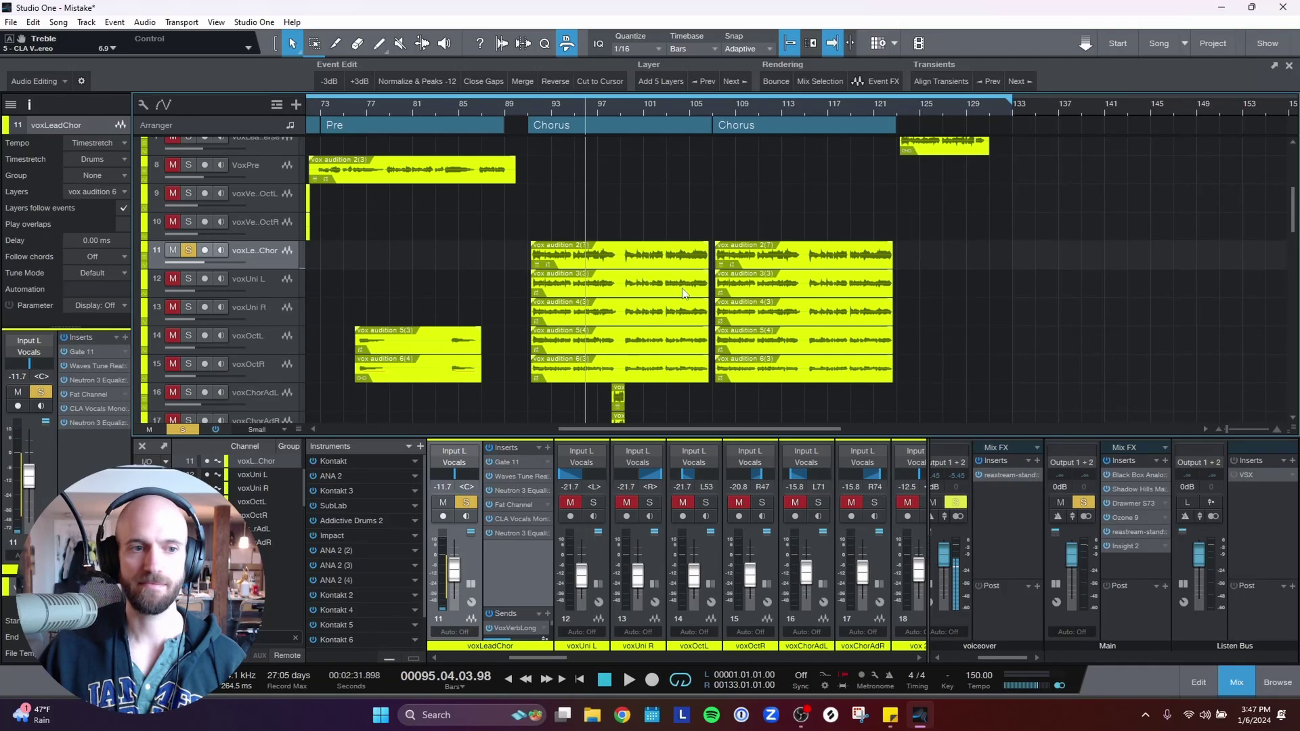
Step: Reopen CLA Vocals on voxLeadChor to examine its Compress fader, and close the plug-in window
click(517, 518)
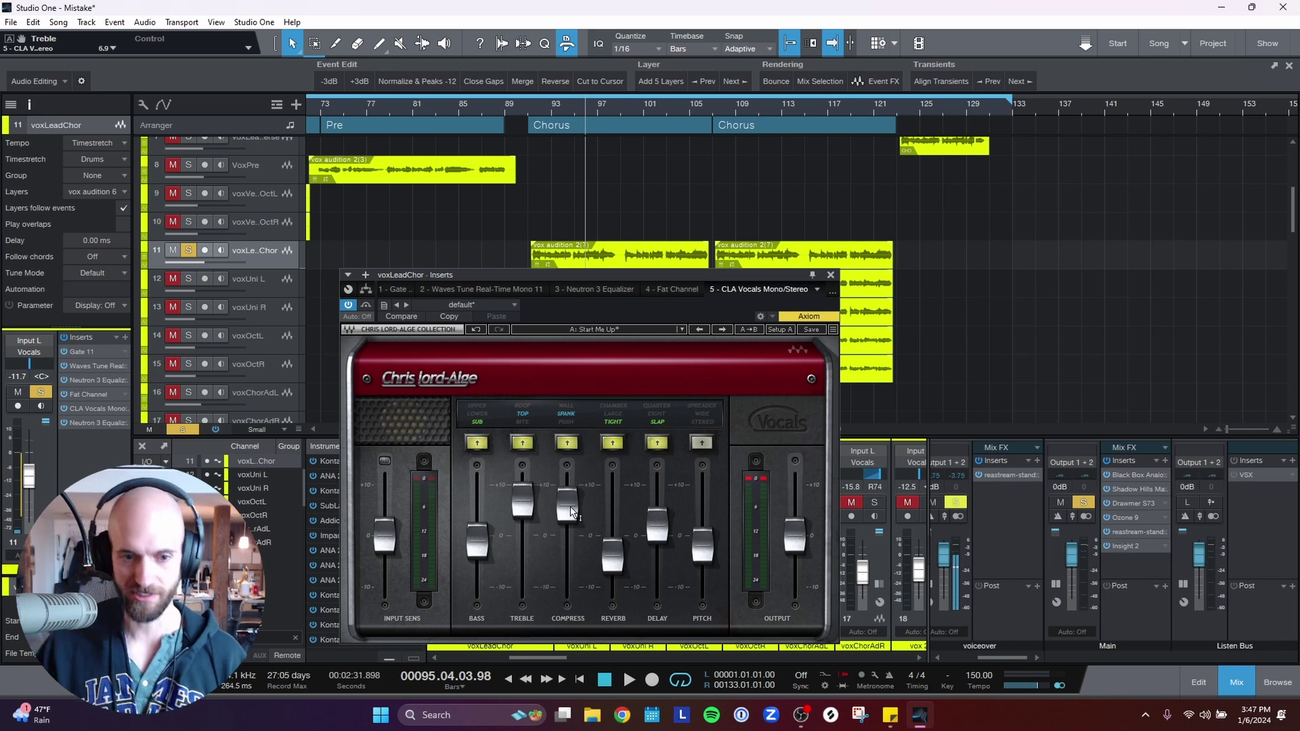
mouse_move(570, 495)
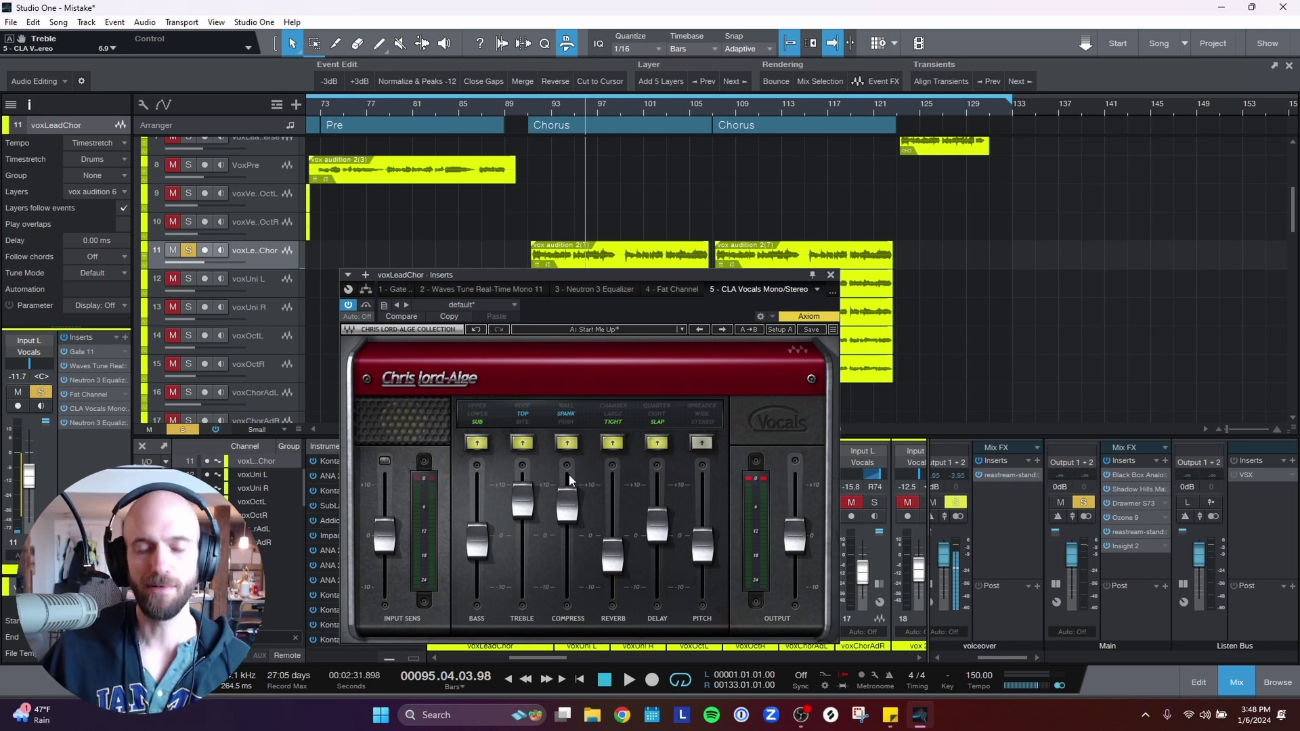
click(831, 275)
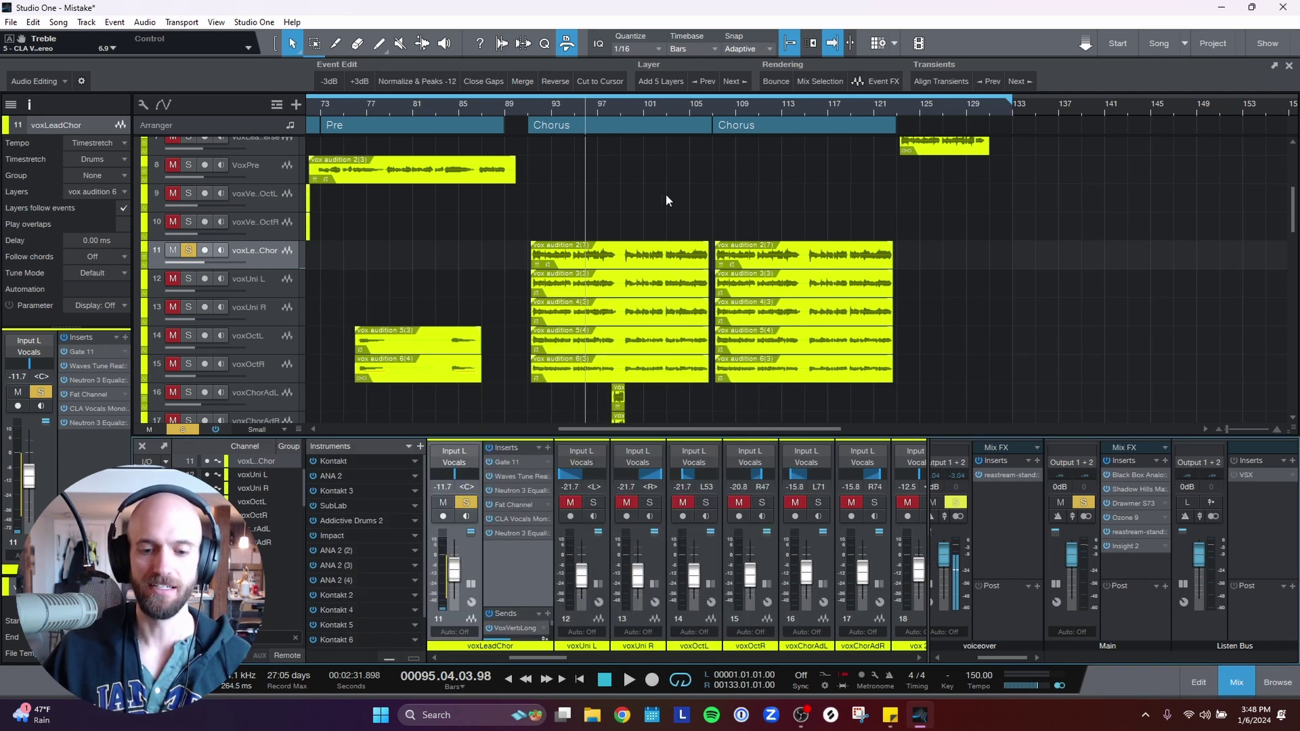